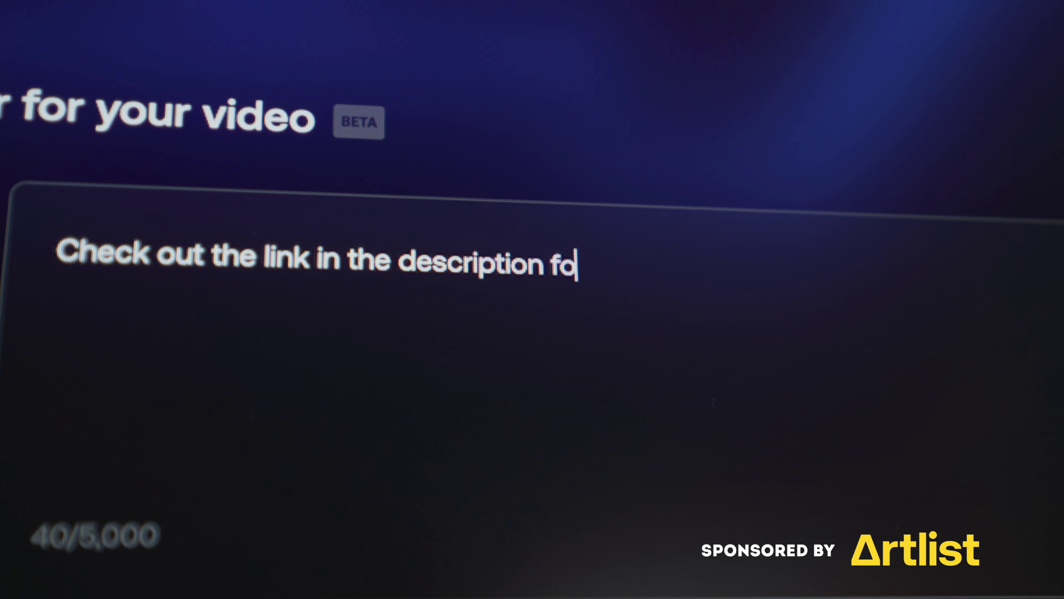
Step: Upload Turtles.mov to the My Favorite Client project through the Frame.io extension
{"action": "type", "text": "r 2 mon"}
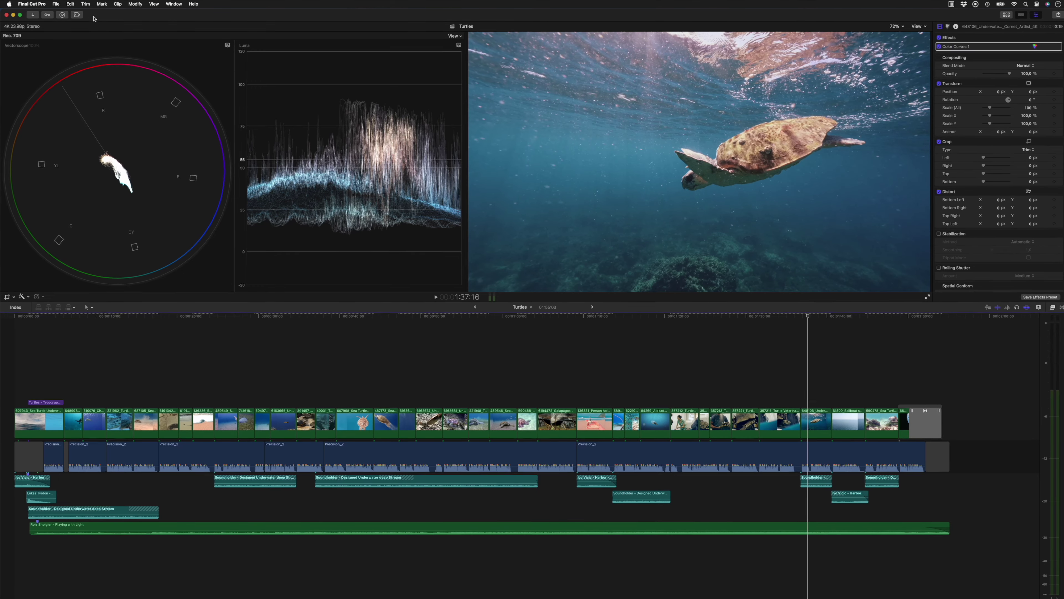
{"action": "left_click", "coordinate": [77, 15]}
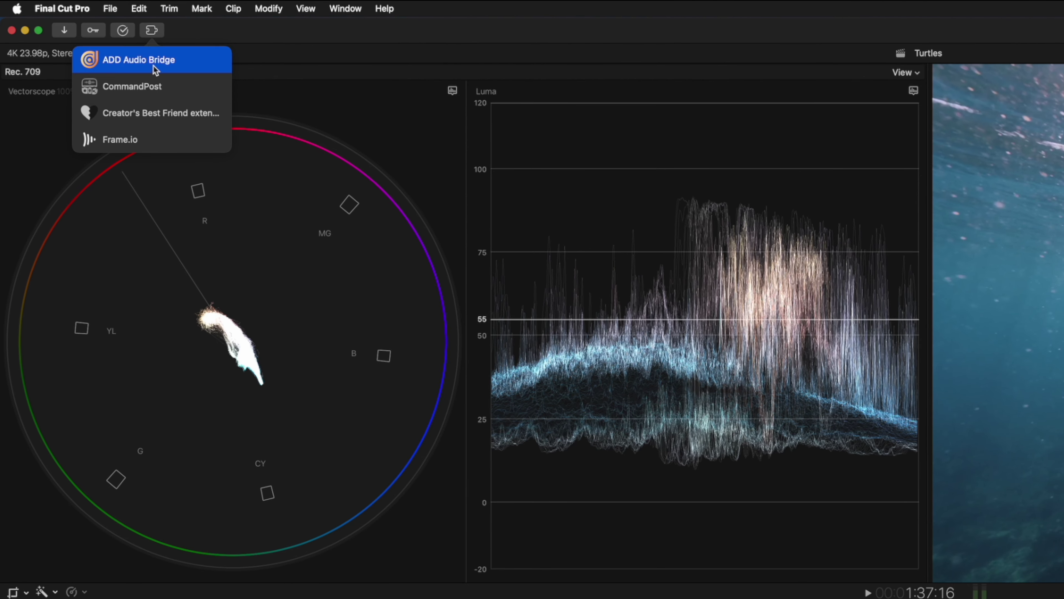
{"action": "left_click", "coordinate": [189, 142]}
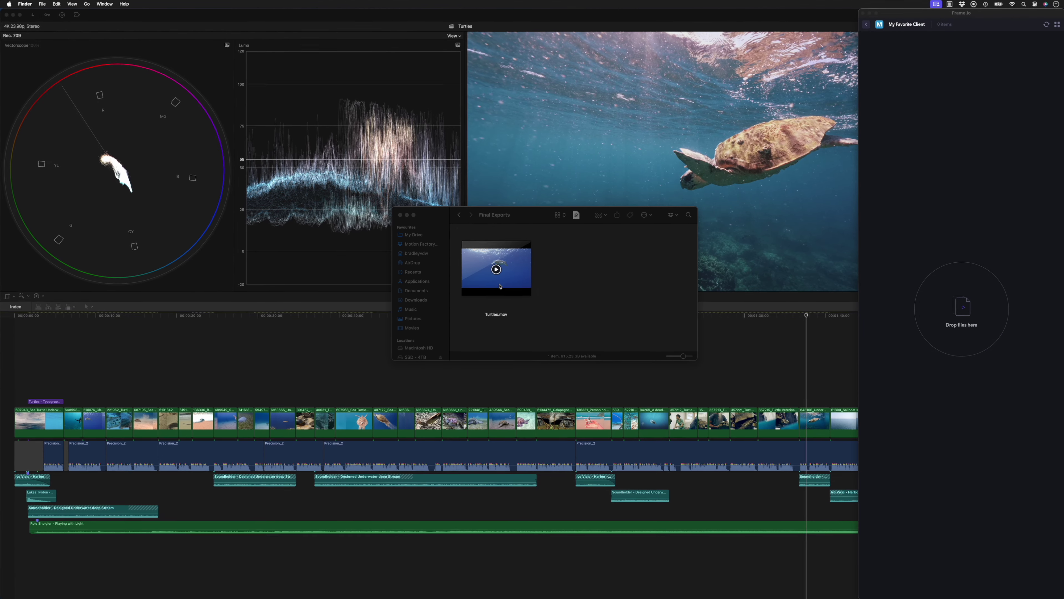
{"action": "left_click_drag", "start_coordinate": [496, 268], "coordinate": [1043, 312]}
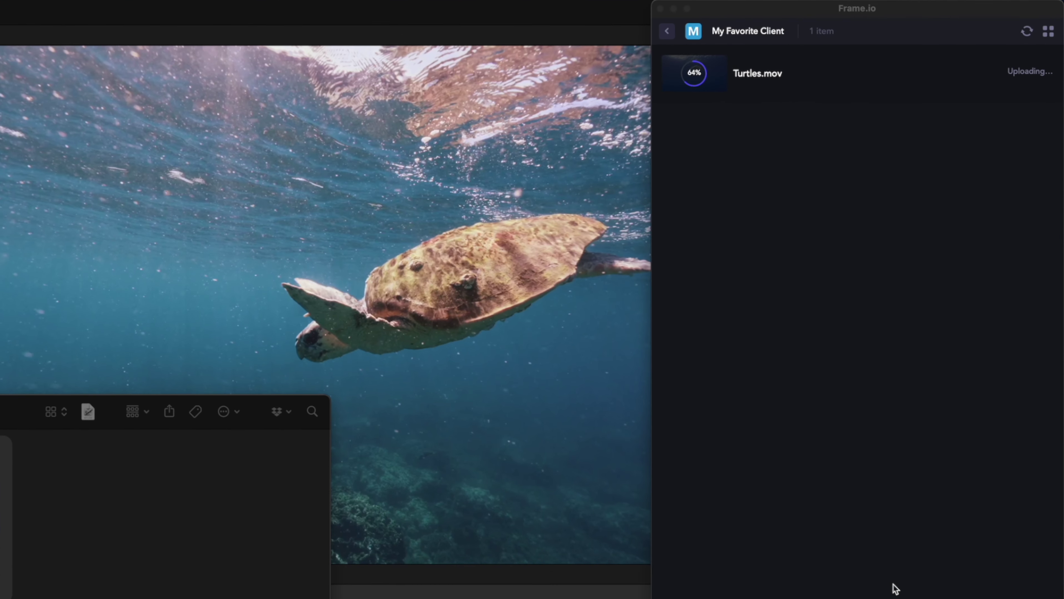
{"action": "left_click", "coordinate": [717, 74]}
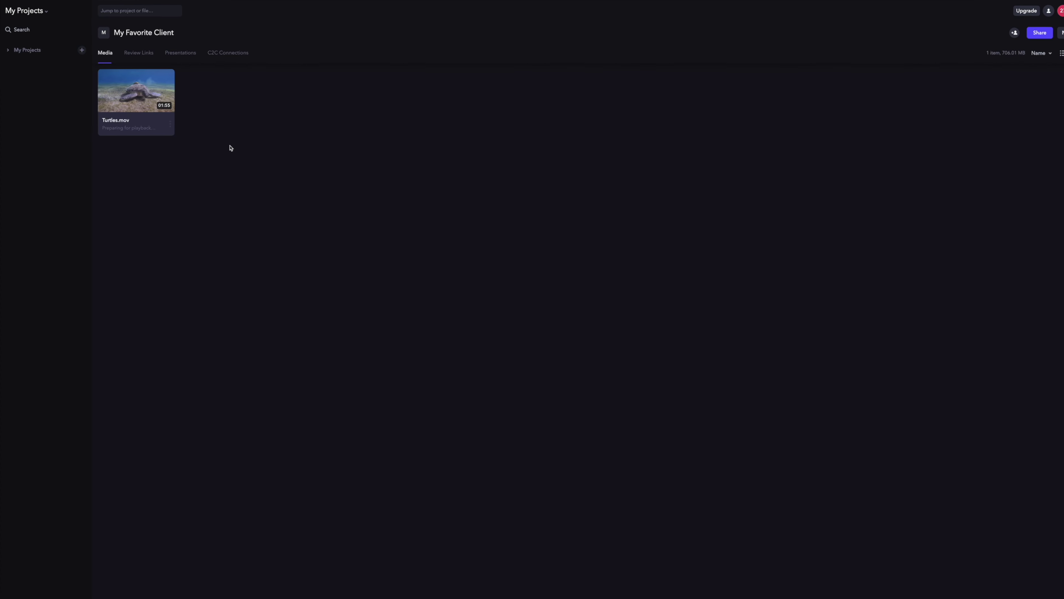
Step: Share Turtles.mov for review, adding the client reviewer by e-mail
{"action": "right_click", "coordinate": [131, 94]}
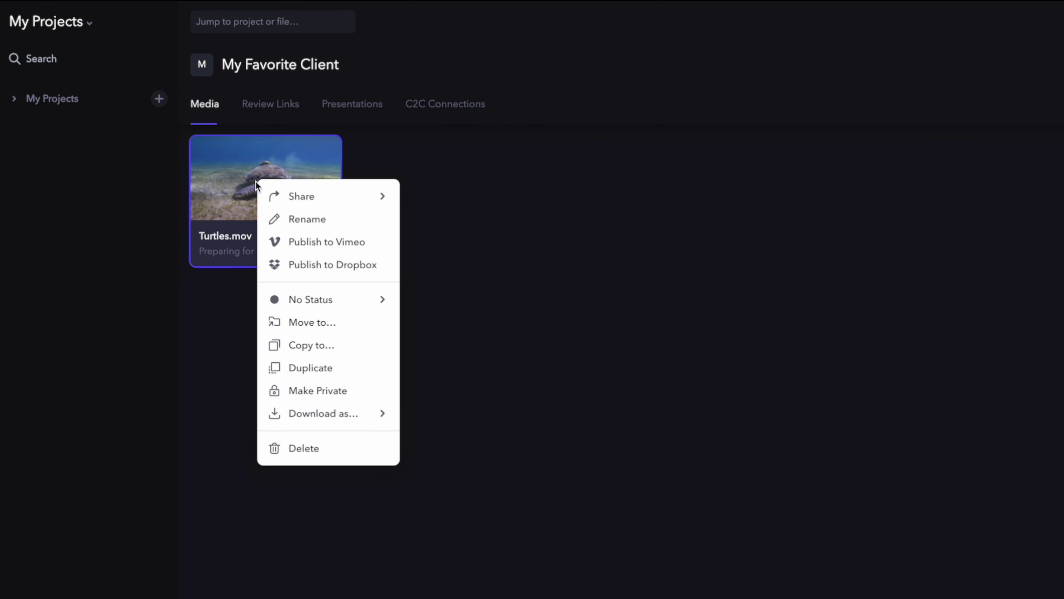
{"action": "mouse_move", "coordinate": [335, 196]}
{"action": "left_click", "coordinate": [484, 205]}
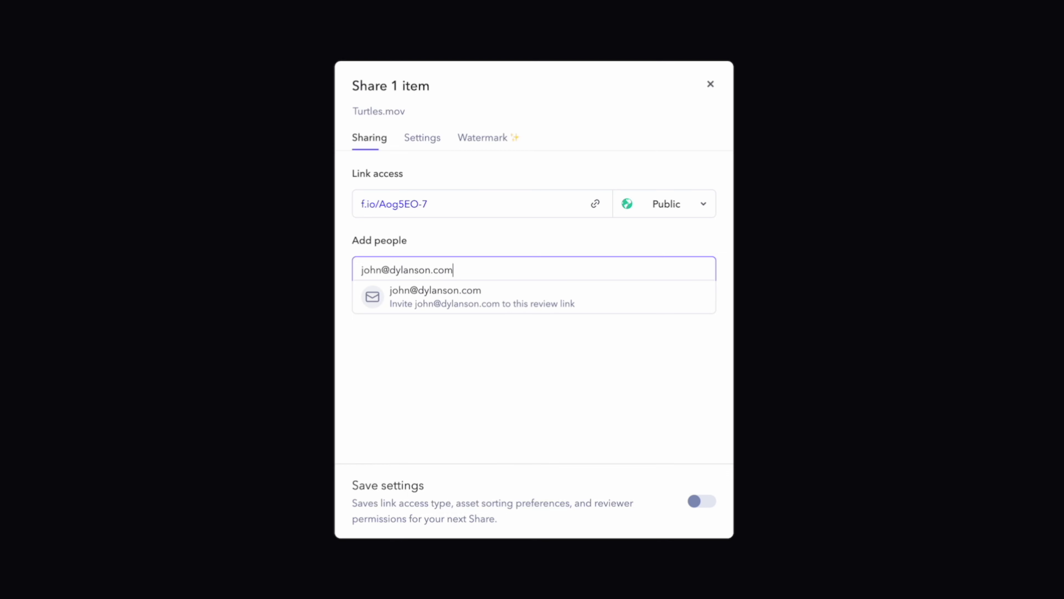
{"action": "left_click", "coordinate": [566, 289]}
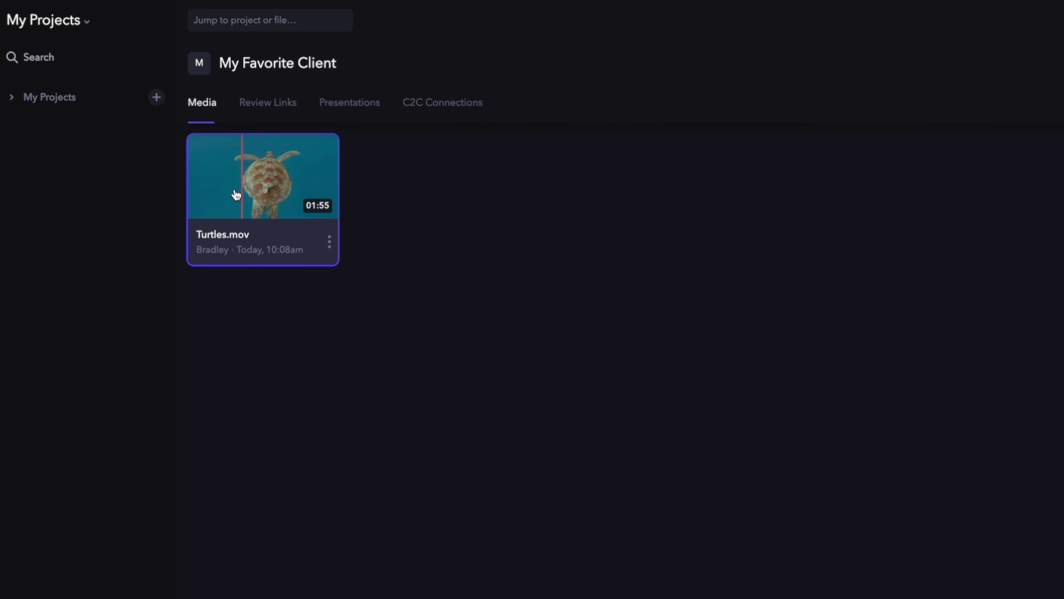
Step: Set Turtles.mov's status to Needs Review
{"action": "right_click", "coordinate": [243, 191]}
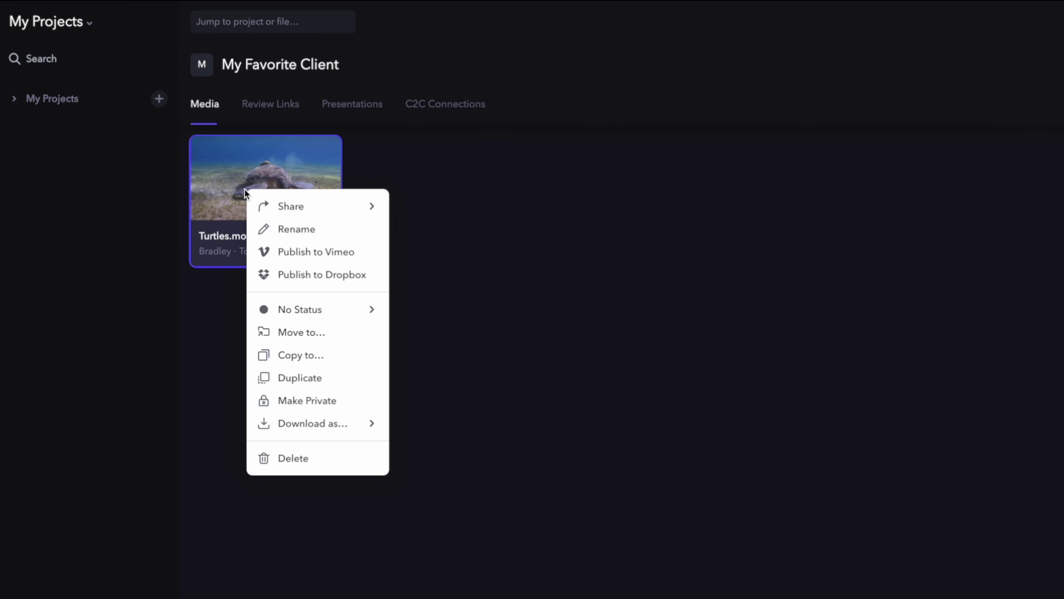
{"action": "mouse_move", "coordinate": [279, 310]}
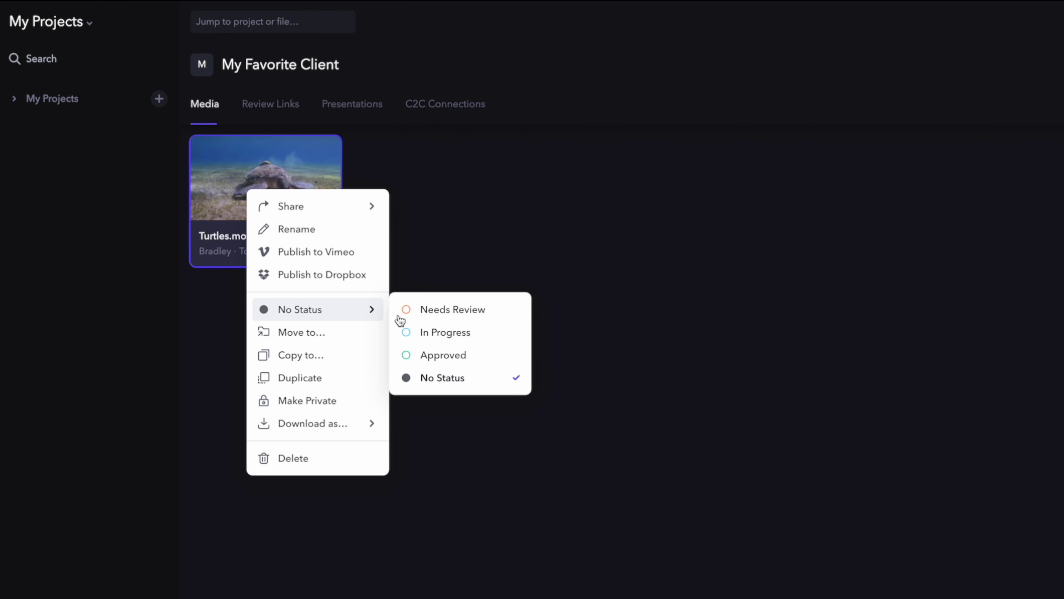
{"action": "left_click", "coordinate": [488, 319]}
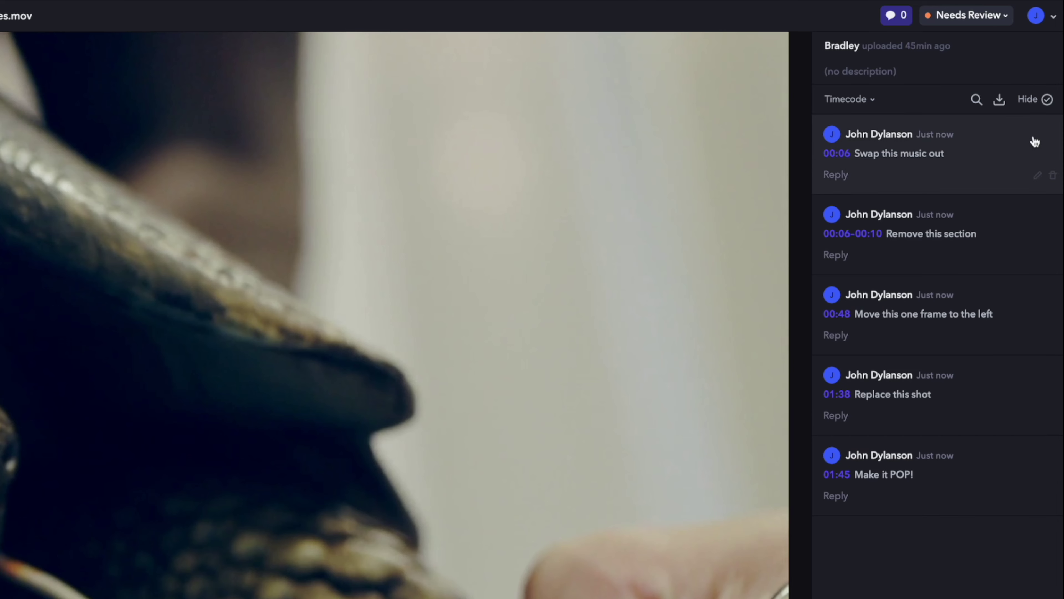
Step: Change Turtles.mov's review status from Needs Review to In Progress
{"action": "left_click", "coordinate": [1004, 19]}
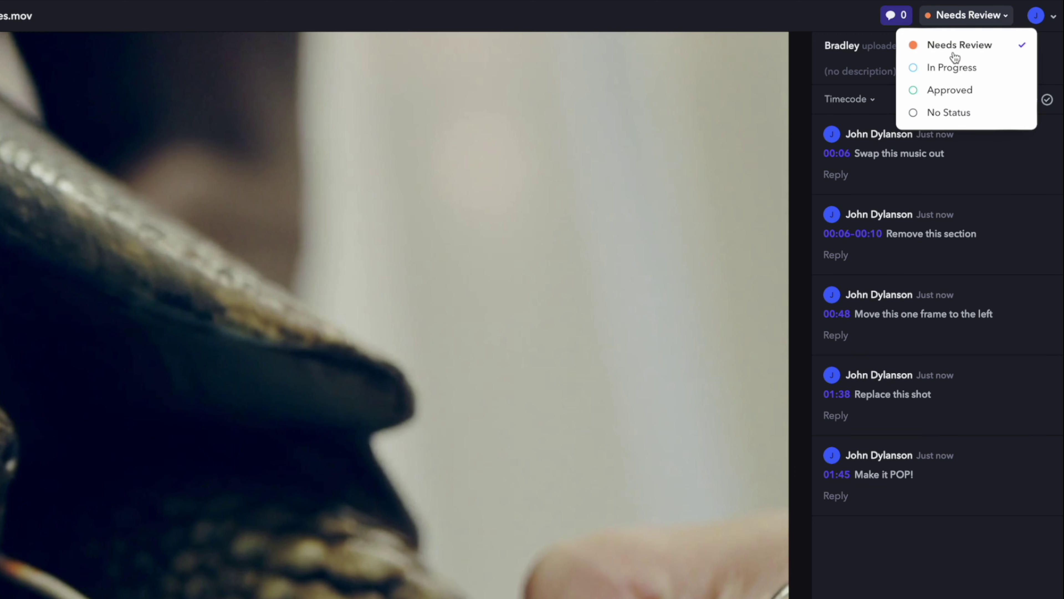
{"action": "left_click", "coordinate": [948, 67]}
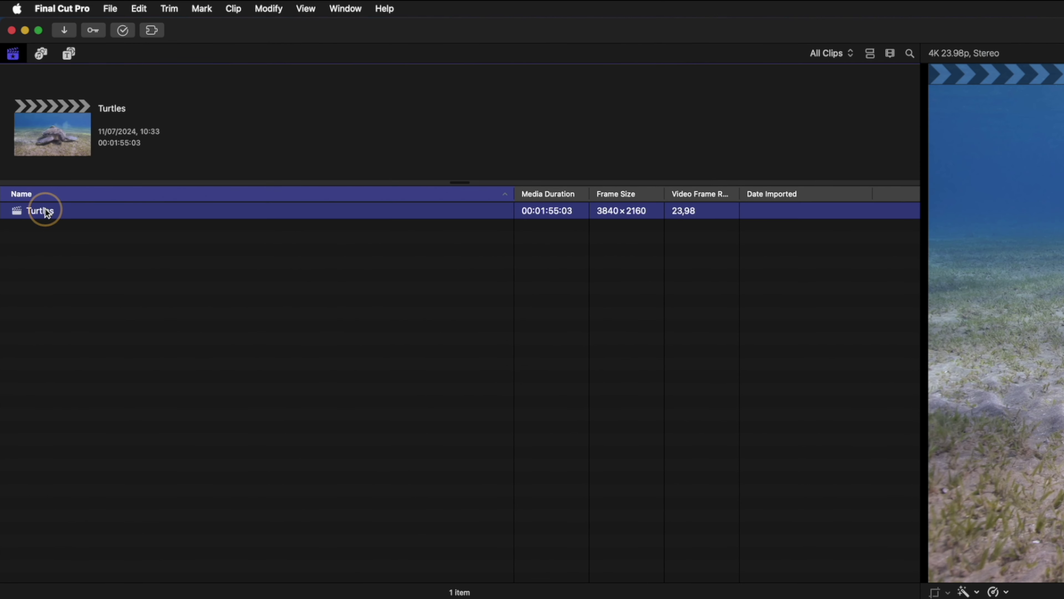
Step: Duplicate the Turtles project under the name 'Turtles ver 2'
{"action": "right_click", "coordinate": [45, 211]}
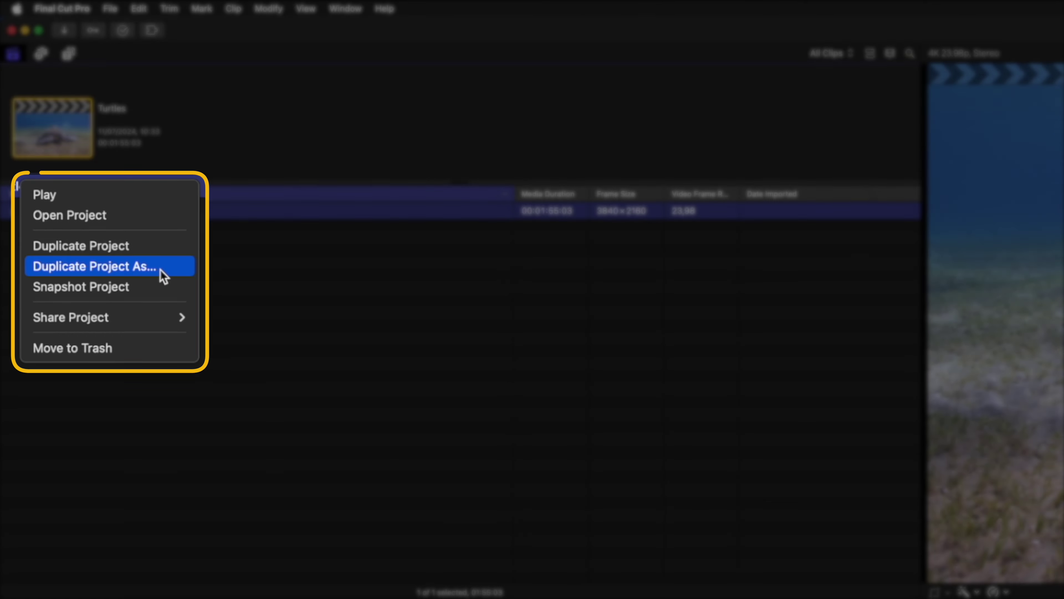
{"action": "left_click", "coordinate": [146, 270]}
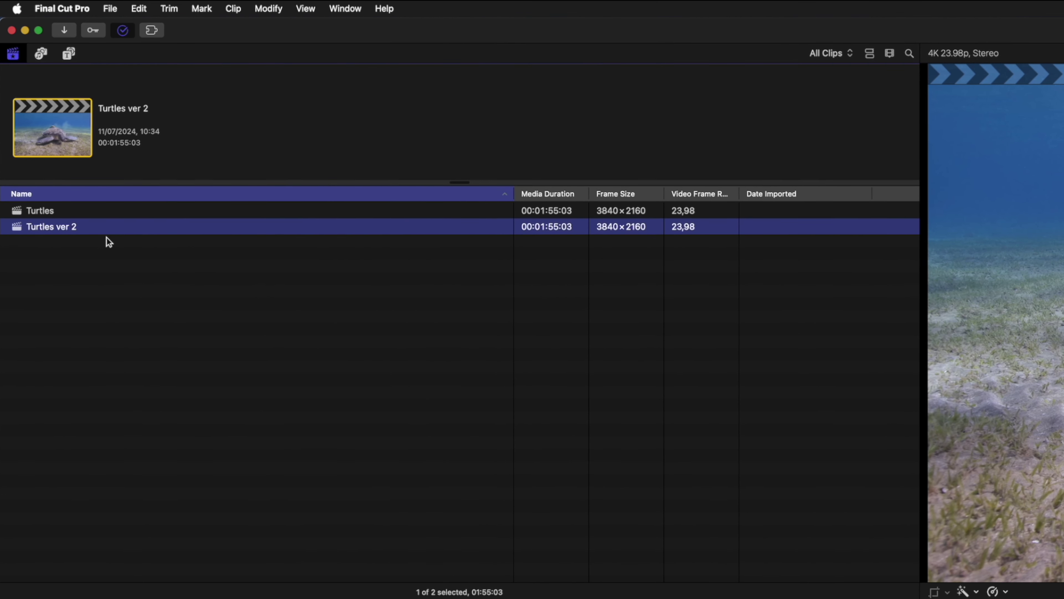
Step: Import Turtles.mov's Frame.io comments and connect the comment clip above the Turtles ver 2 edit
{"action": "left_click", "coordinate": [151, 30]}
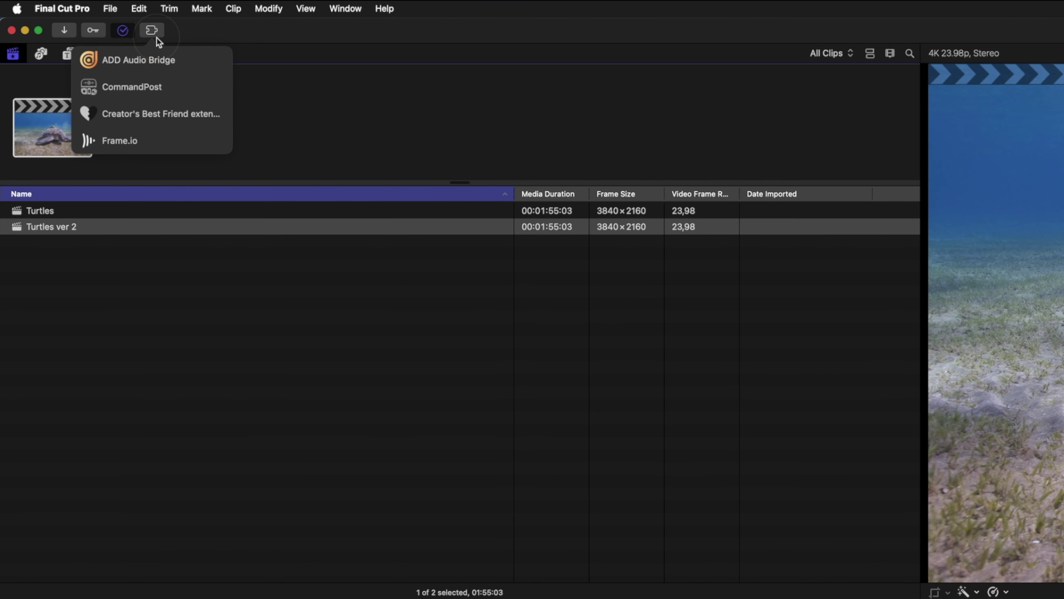
{"action": "left_click", "coordinate": [176, 141]}
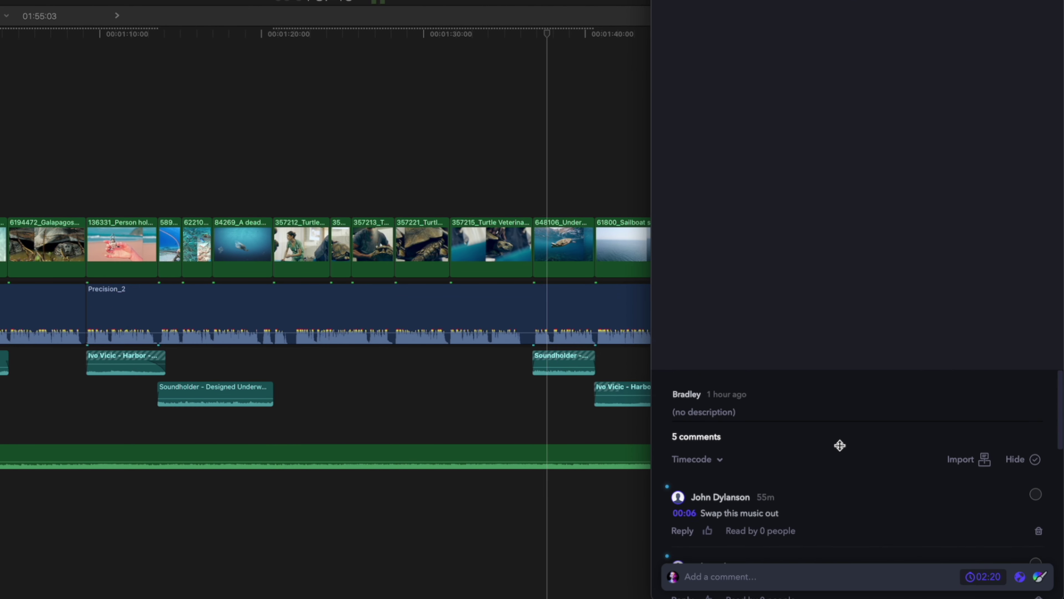
{"action": "left_click", "coordinate": [962, 457]}
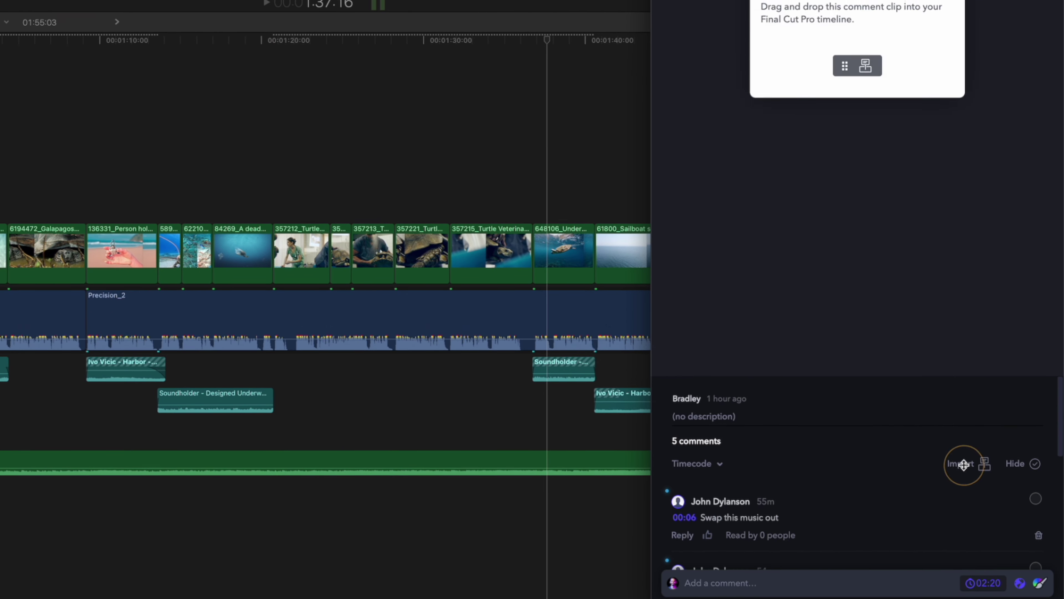
{"action": "left_click_drag", "start_coordinate": [866, 359], "coordinate": [884, 373]}
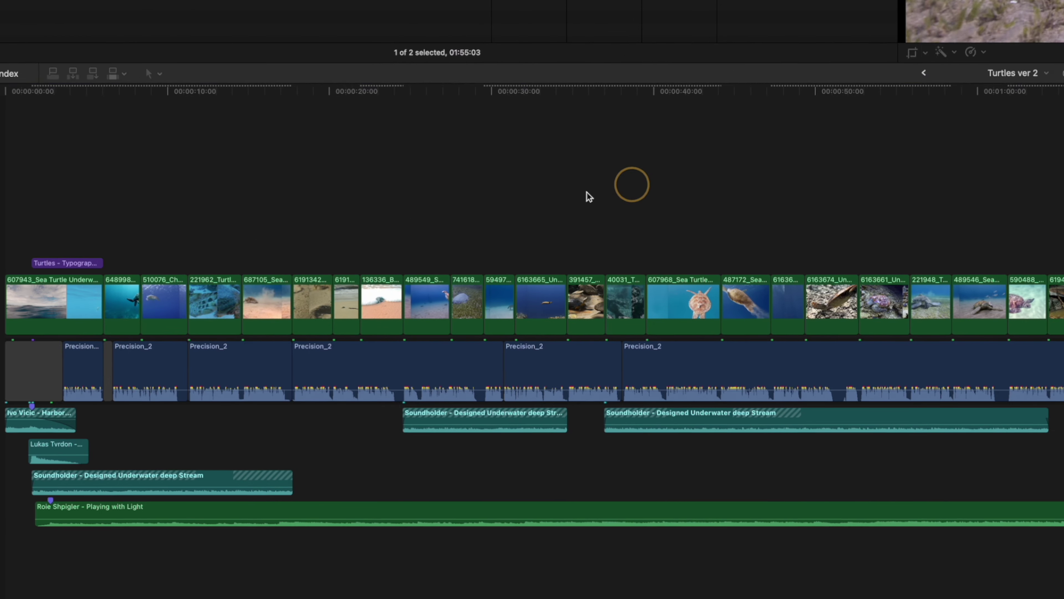
{"action": "left_click_drag", "start_coordinate": [587, 195], "coordinate": [7, 166]}
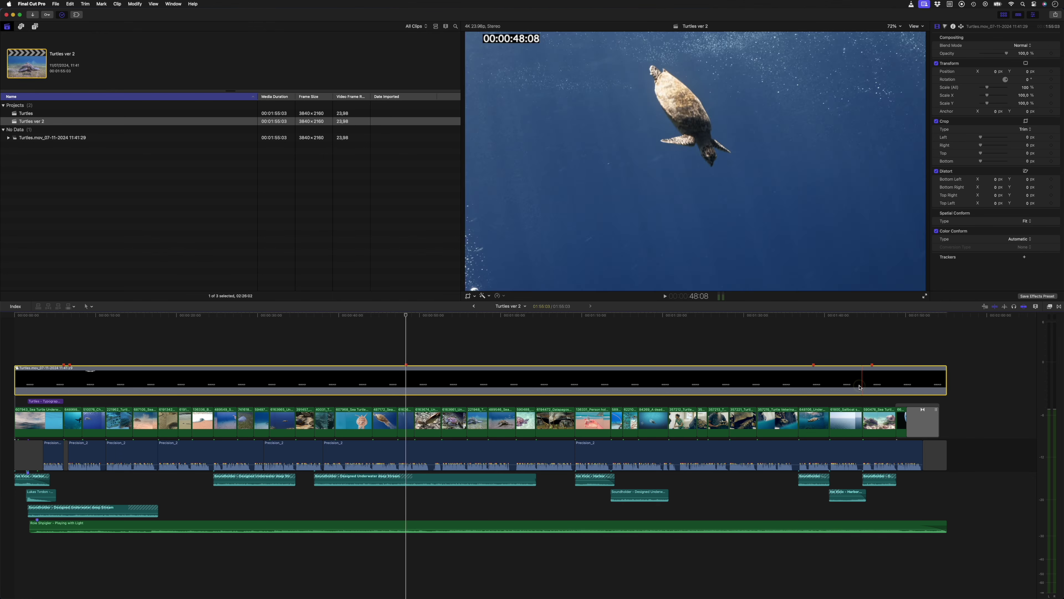
Step: Break the Frame.io comment clip apart into separate items in the Turtles ver 2 timeline
{"action": "double_click", "coordinate": [925, 378]}
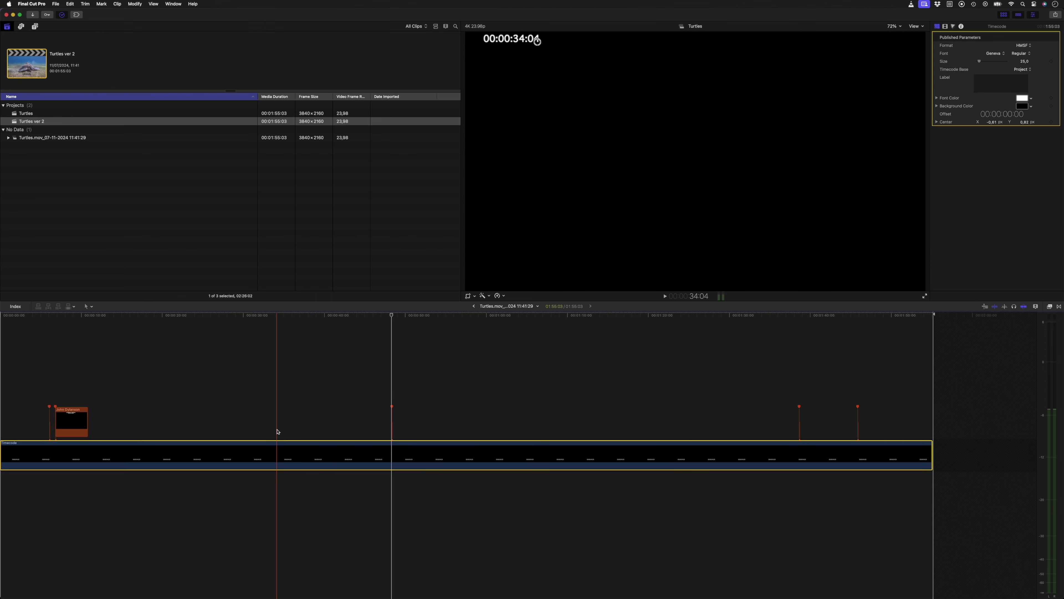
{"action": "left_click", "coordinate": [474, 307]}
{"action": "left_click", "coordinate": [453, 379]}
{"action": "key", "text": "ctrl+shift+g"}
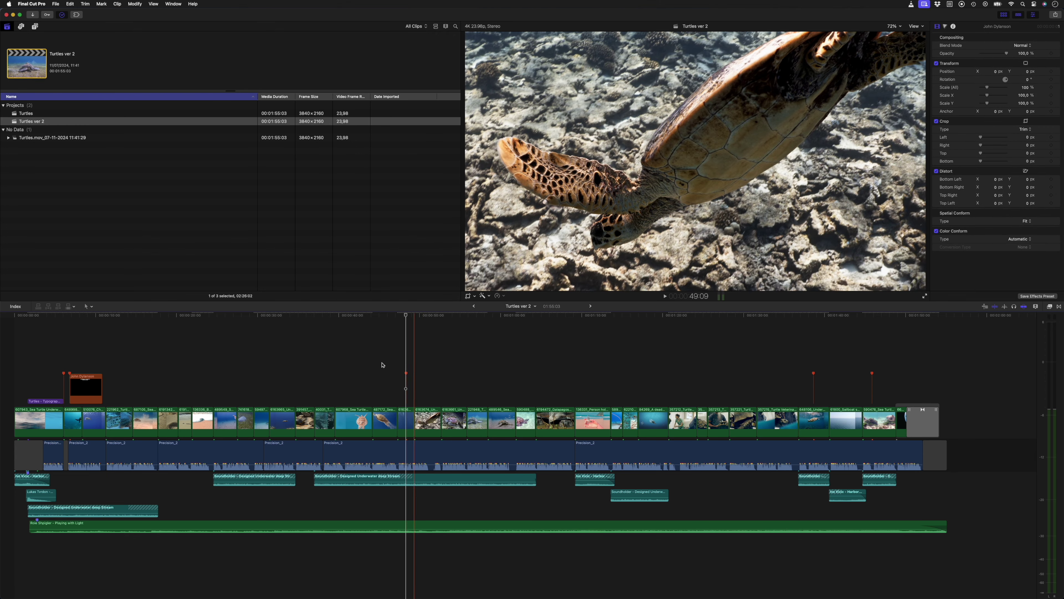
Step: List the comment notes as index tags and jump to 'Move this one frame to the left' and 'Replace this shot'
{"action": "left_click", "coordinate": [15, 306]}
{"action": "left_click", "coordinate": [28, 329]}
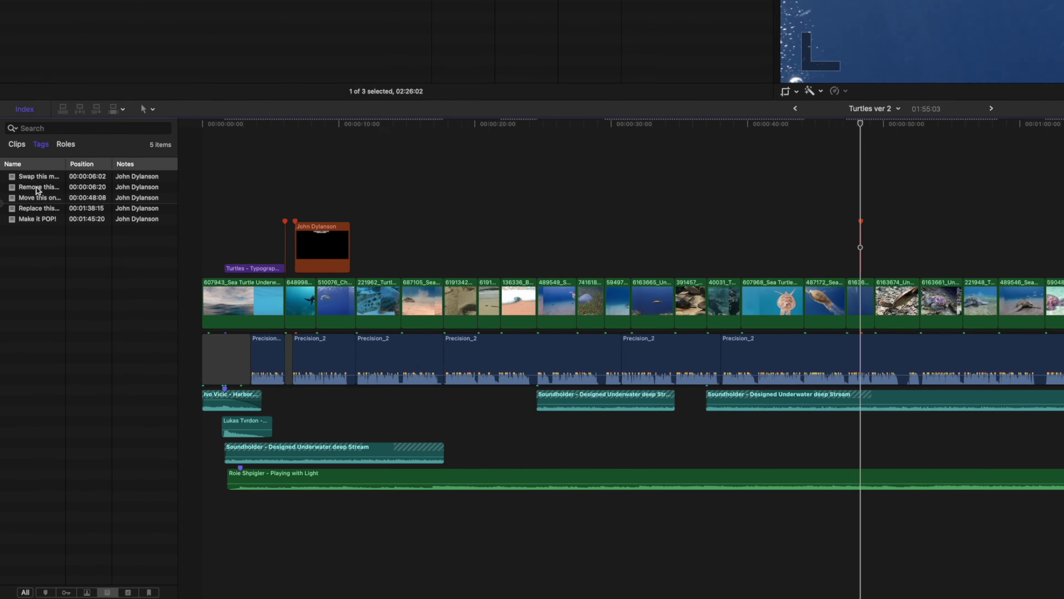
{"action": "left_click", "coordinate": [45, 123]}
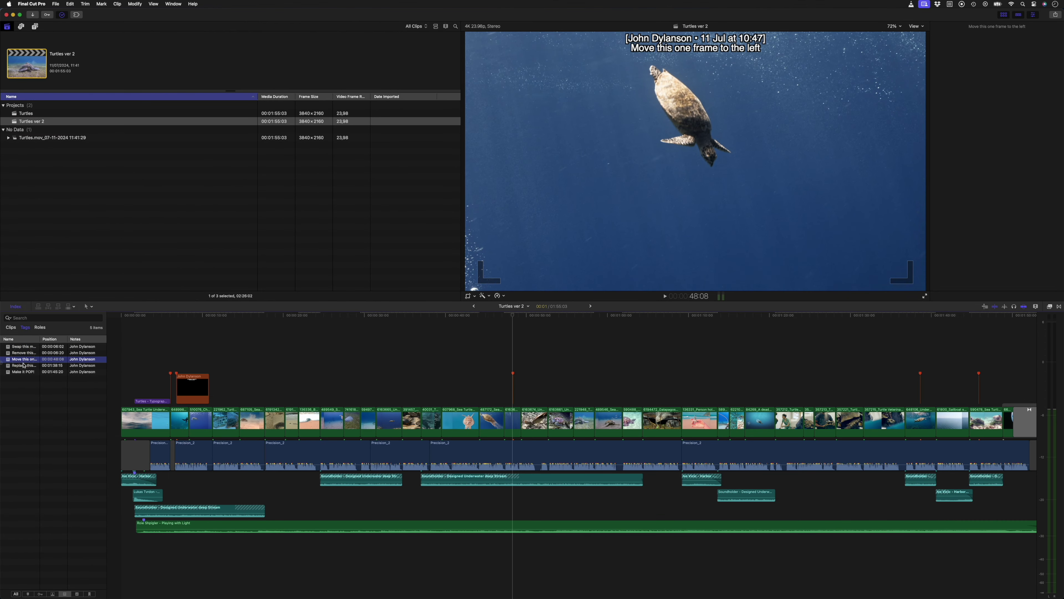
{"action": "left_click", "coordinate": [24, 365]}
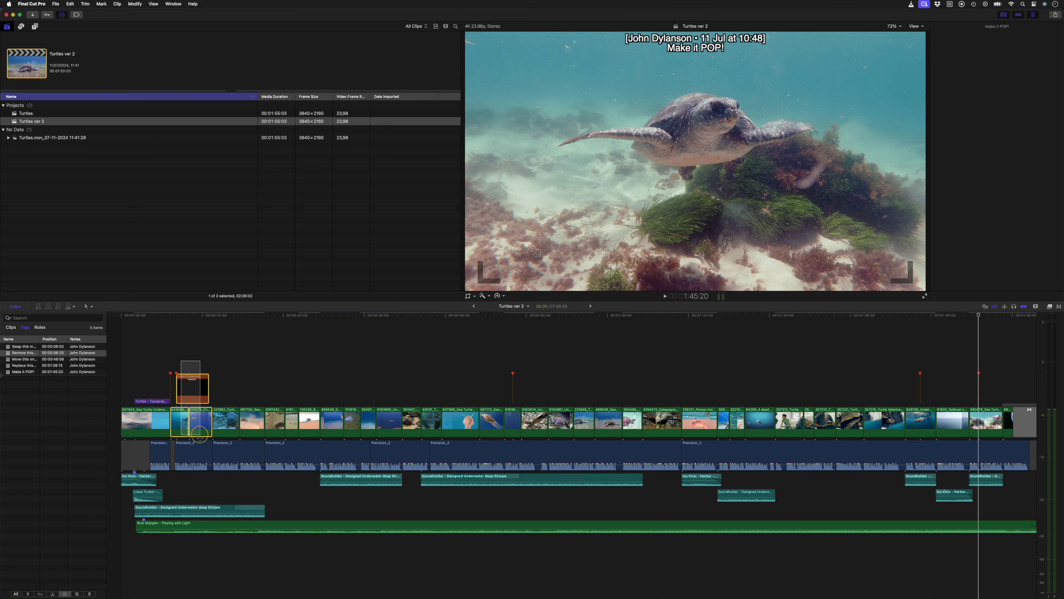
Step: Delete the clips around six seconds, undo it, and jump to the 'Swap this music out' note
{"action": "left_click", "coordinate": [201, 461]}
{"action": "key", "text": "Delete"}
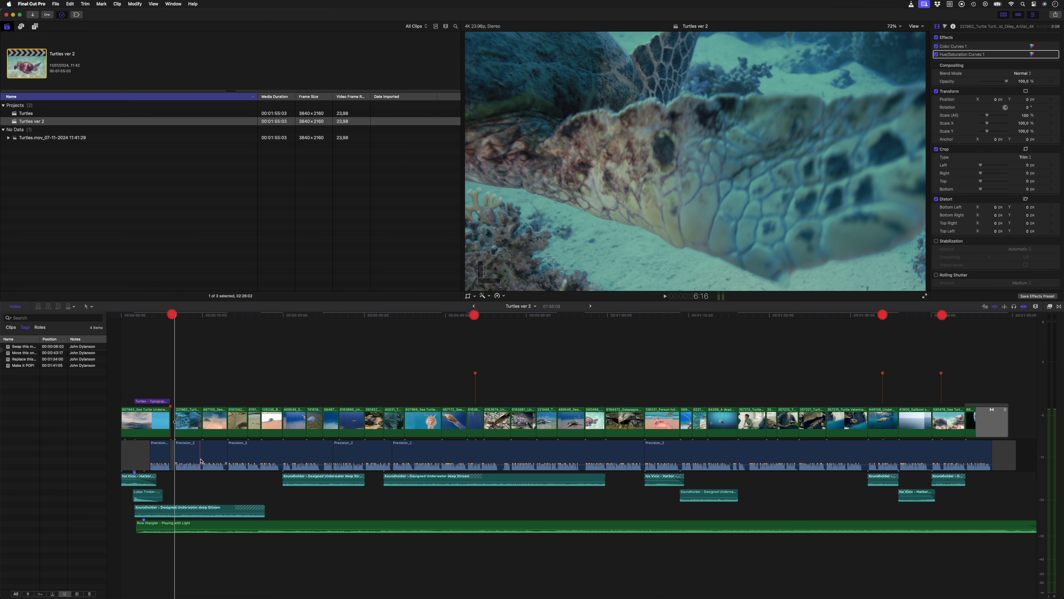
{"action": "key", "text": "super+z"}
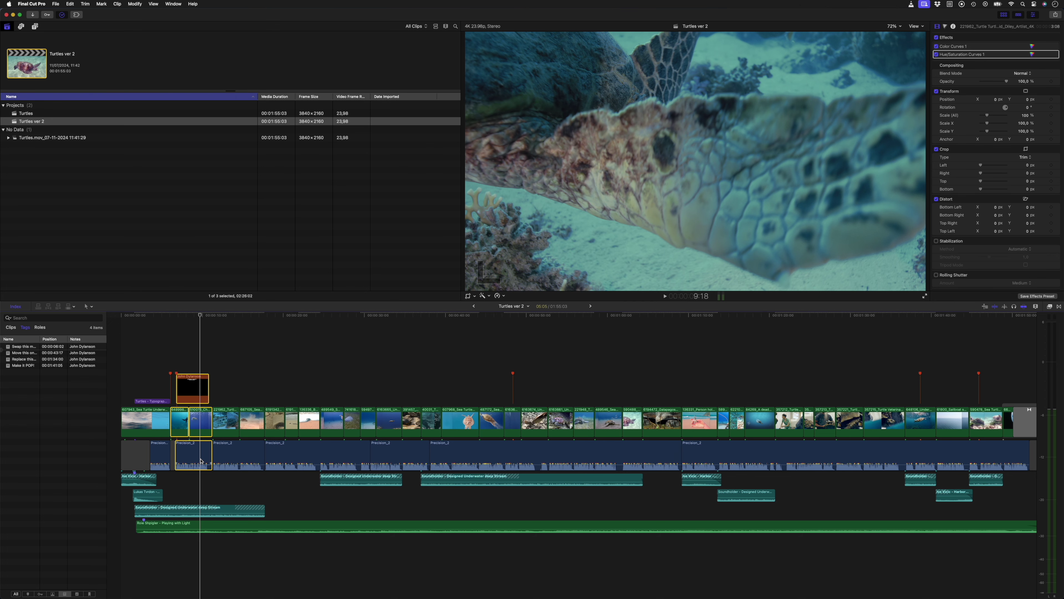
{"action": "key", "text": "ctrl+apostrophe"}
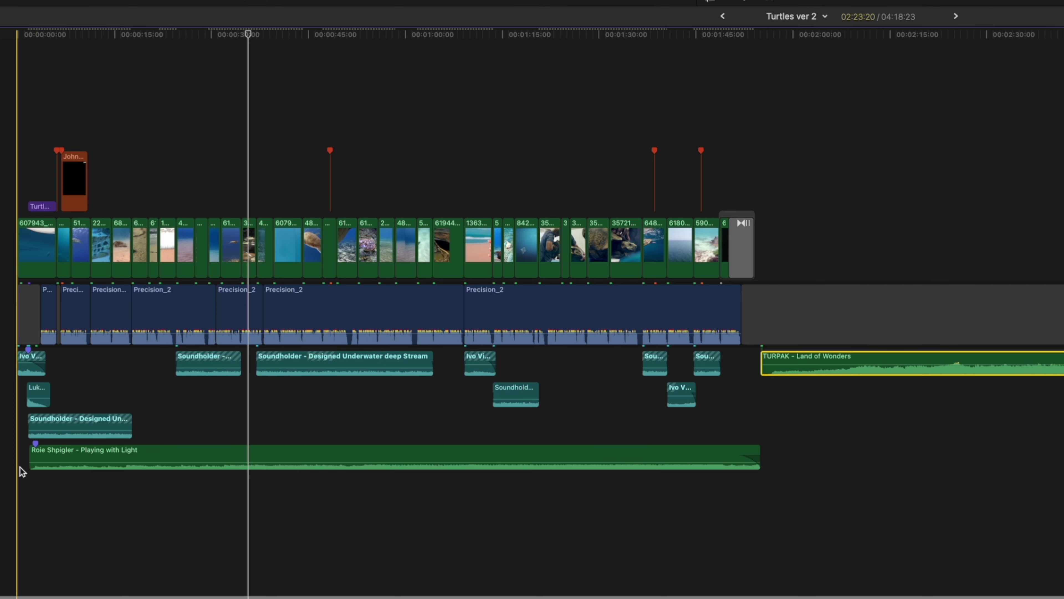
Step: Move Land of Wonders to the timeline start and trim it to the film's length
{"action": "left_click", "coordinate": [23, 472]}
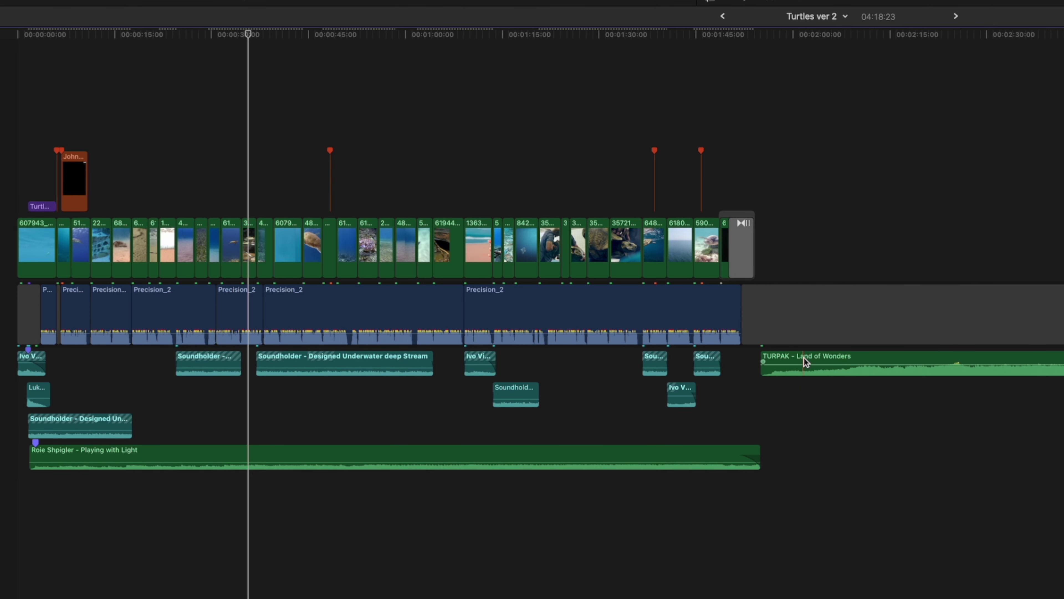
{"action": "key", "text": "m"}
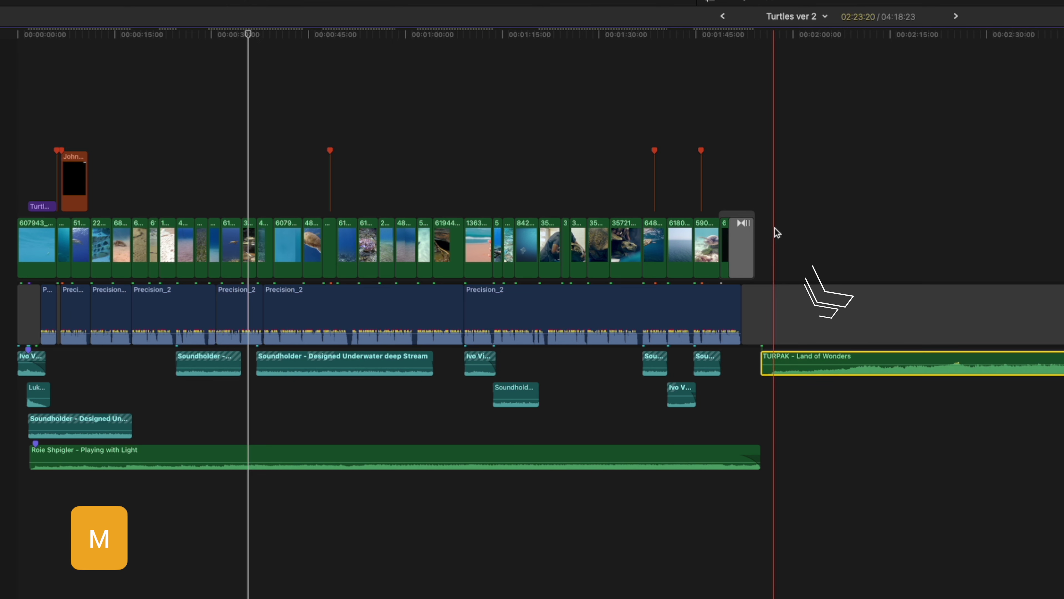
{"action": "left_click_drag", "start_coordinate": [799, 360], "coordinate": [61, 489]}
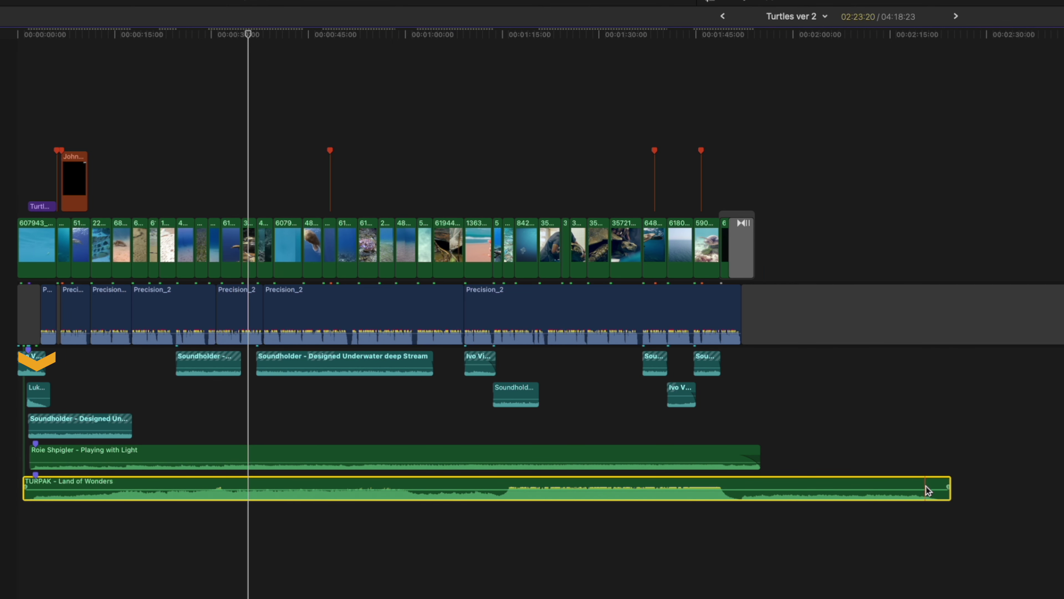
{"action": "left_click_drag", "start_coordinate": [947, 478], "coordinate": [759, 477]}
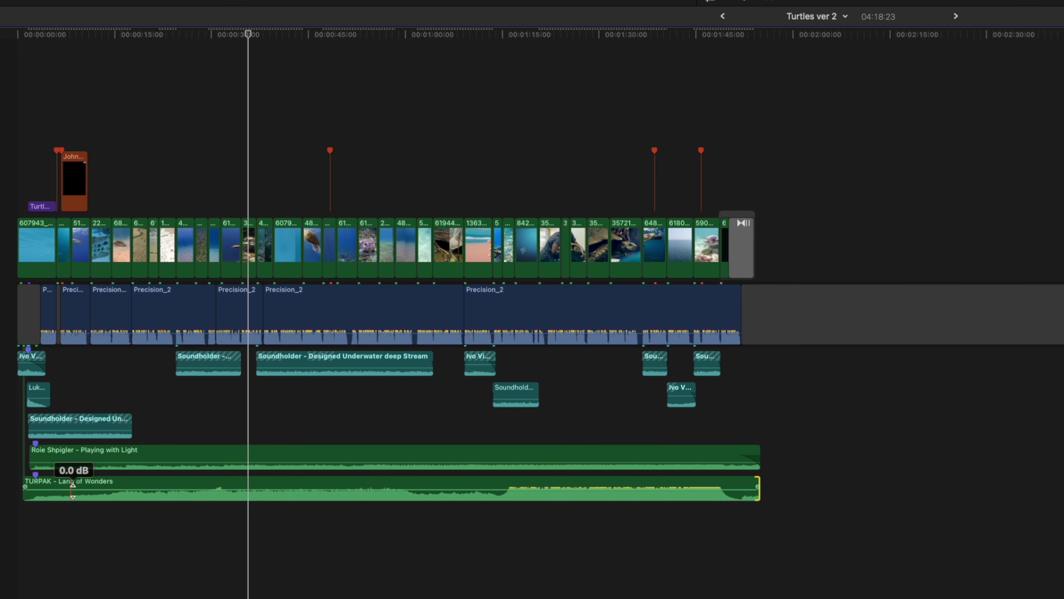
{"action": "left_click_drag", "start_coordinate": [24, 485], "coordinate": [28, 482]}
Step: Paste Playing with Light's EQ and volume onto Land of Wonders, then delete the old music
{"action": "left_click", "coordinate": [67, 455]}
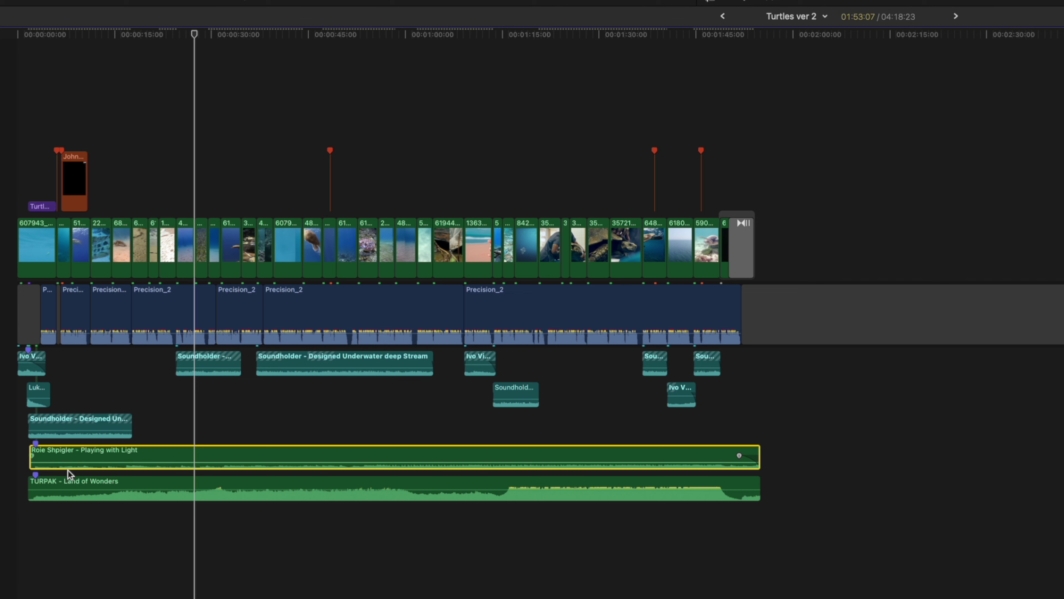
{"action": "key", "text": "super+c"}
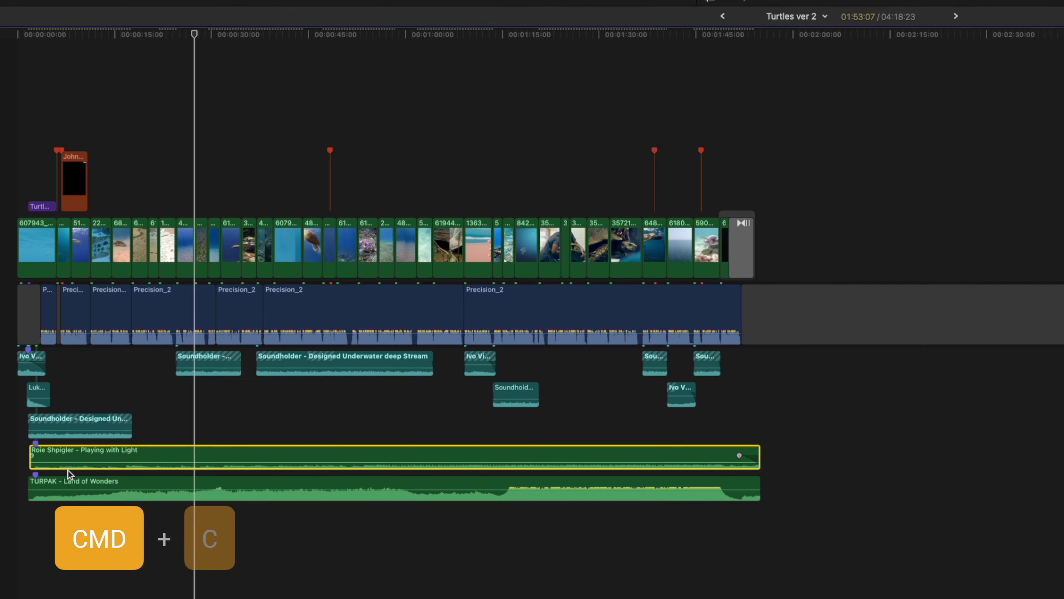
{"action": "left_click", "coordinate": [69, 478]}
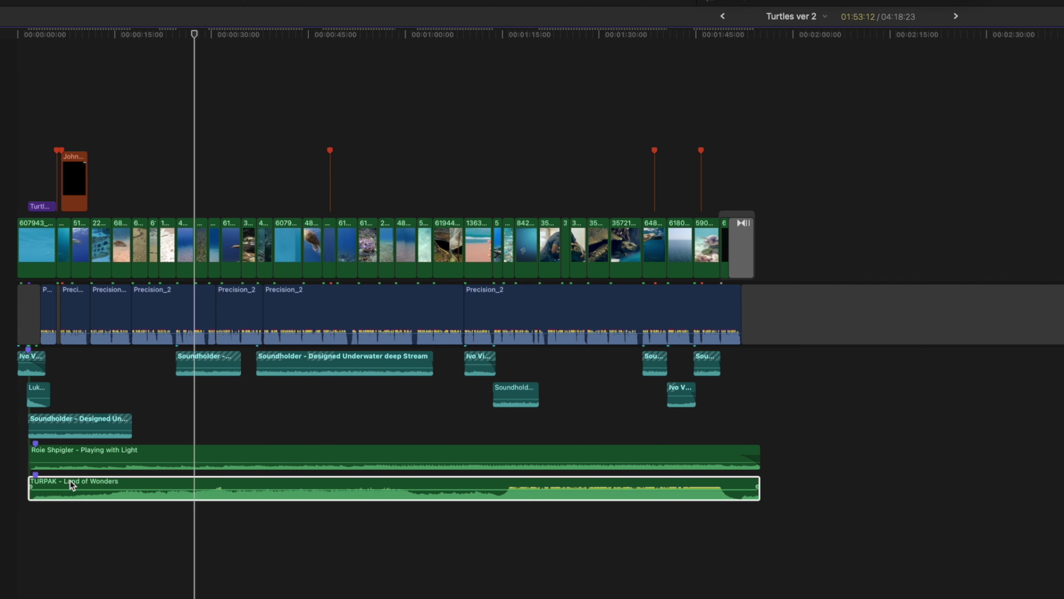
{"action": "key", "text": "super+shift+v"}
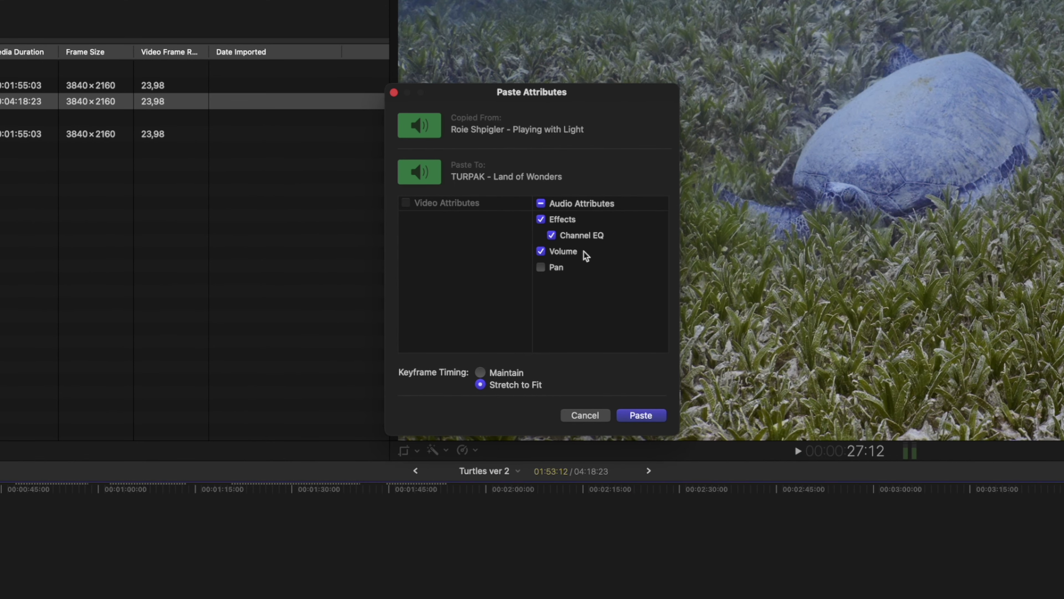
{"action": "left_click", "coordinate": [641, 415]}
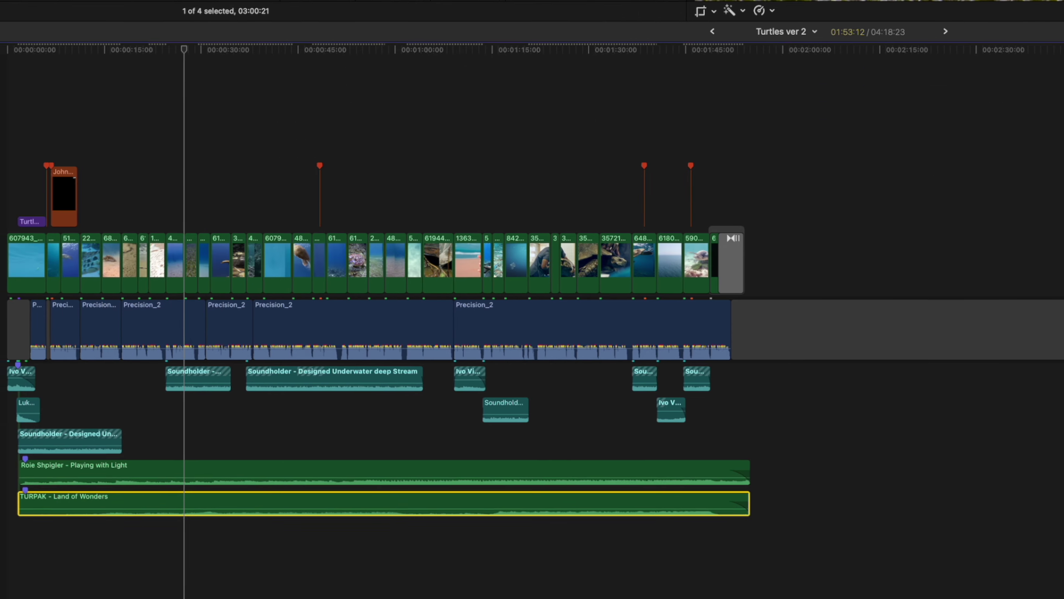
{"action": "left_click", "coordinate": [206, 467]}
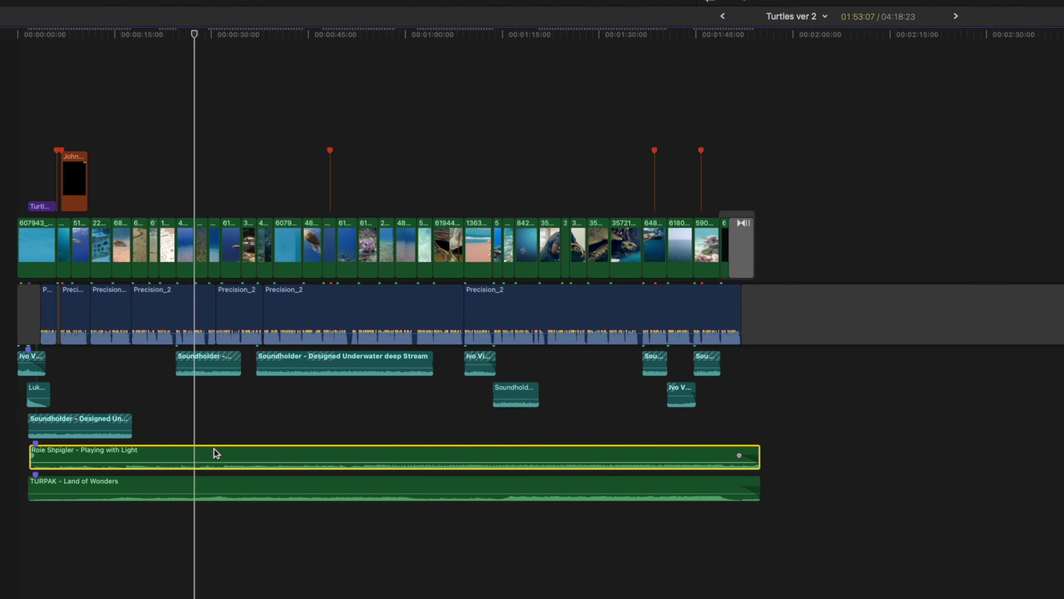
{"action": "key", "text": "Delete"}
{"action": "key", "text": "space"}
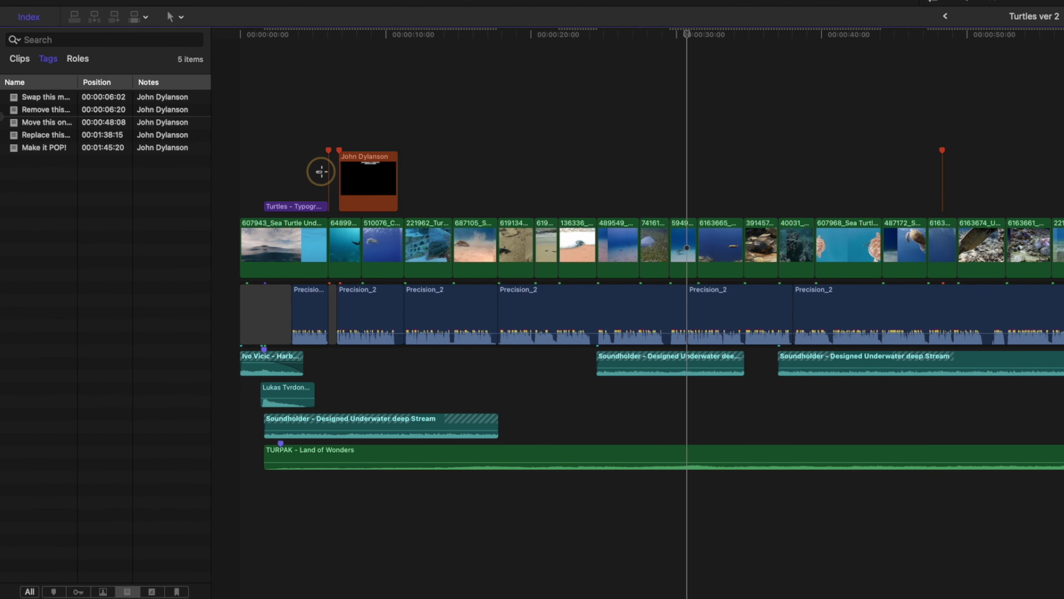
Step: Resolve the 'Swap this music out' comment and select the Precision_2 voiceover storyline
{"action": "left_click", "coordinate": [166, 383]}
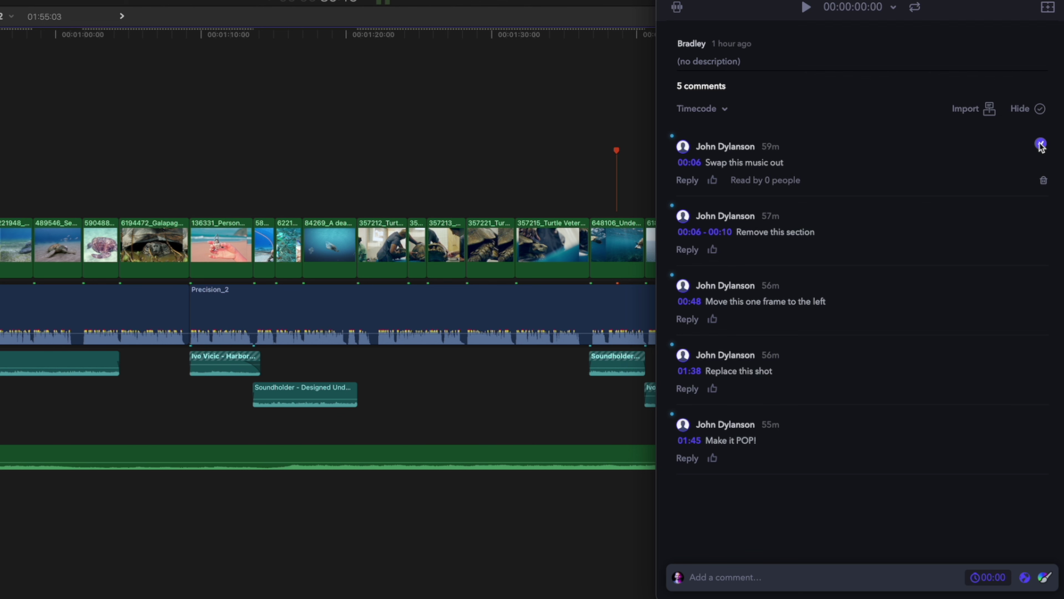
{"action": "left_click", "coordinate": [1040, 110]}
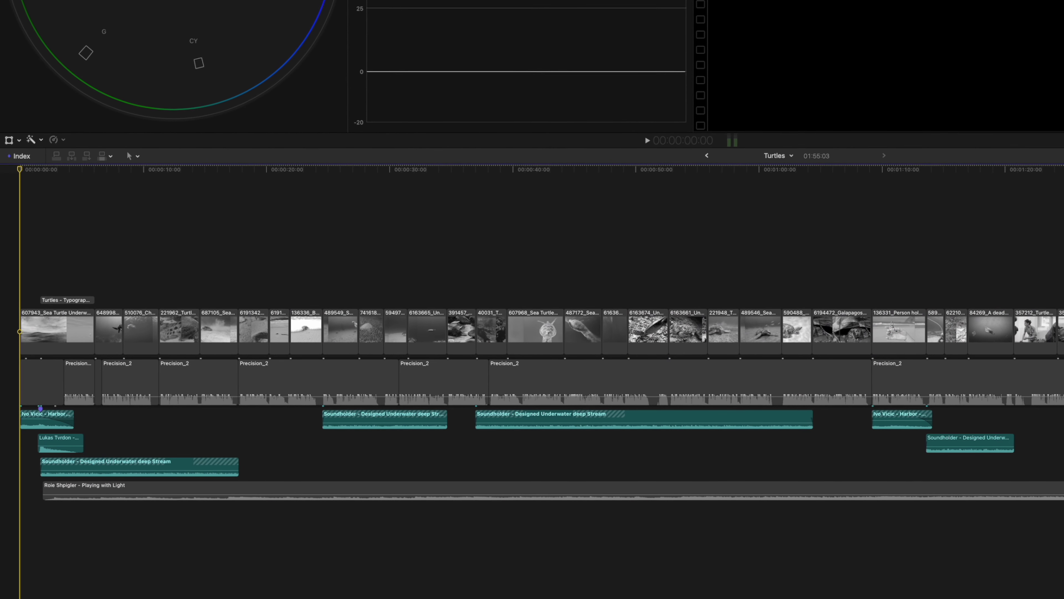
{"action": "left_click", "coordinate": [126, 380]}
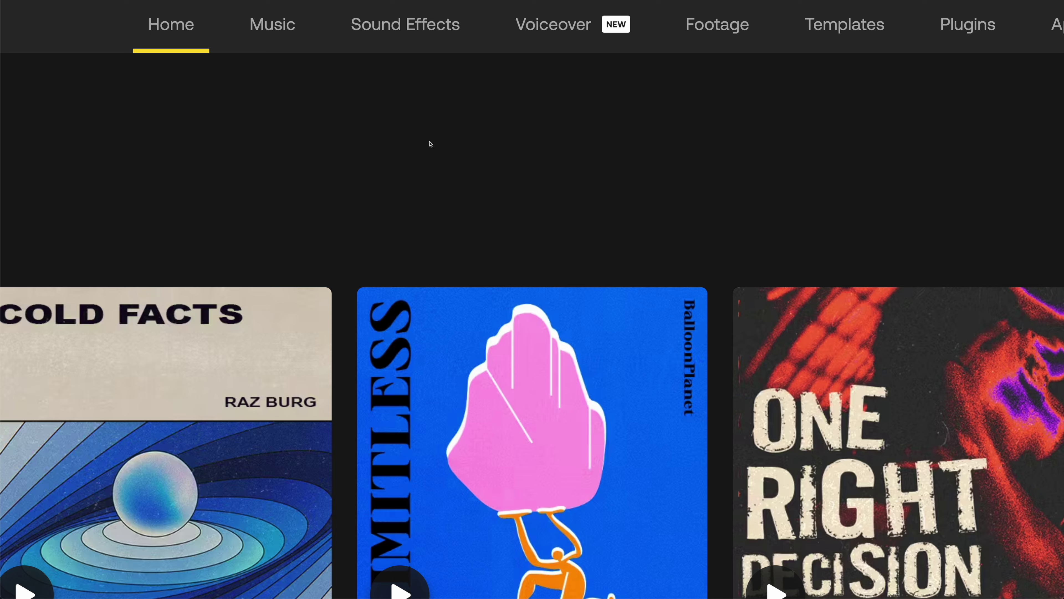
Step: Browse Artlist's AI voiceovers and preview the Bulletin, Keen and Shadow voices
{"action": "left_click", "coordinate": [578, 26]}
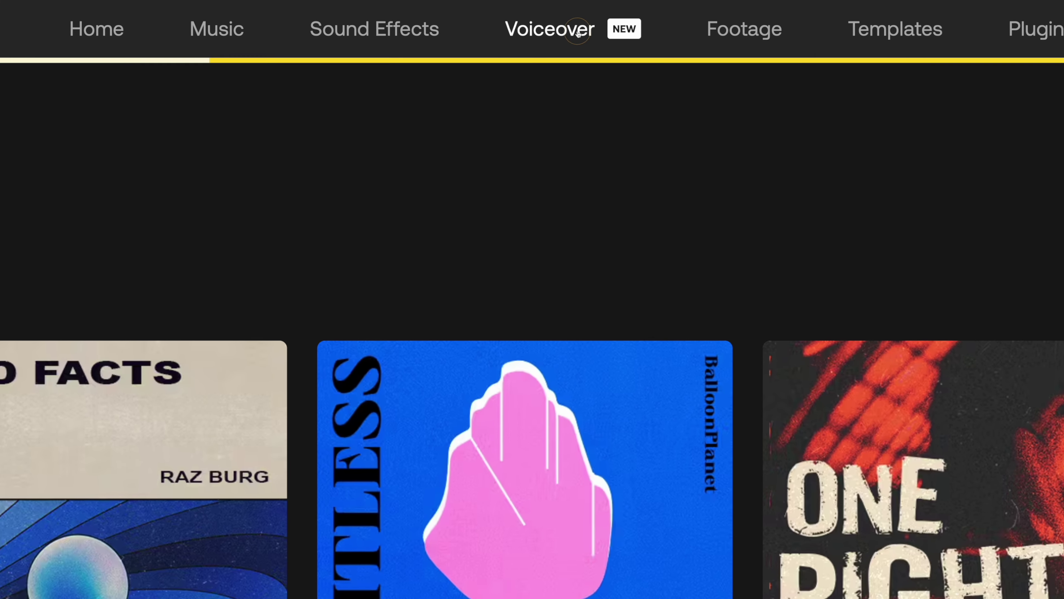
{"action": "scroll", "coordinate": [999, 190], "scroll_direction": "down", "scroll_amount": 5}
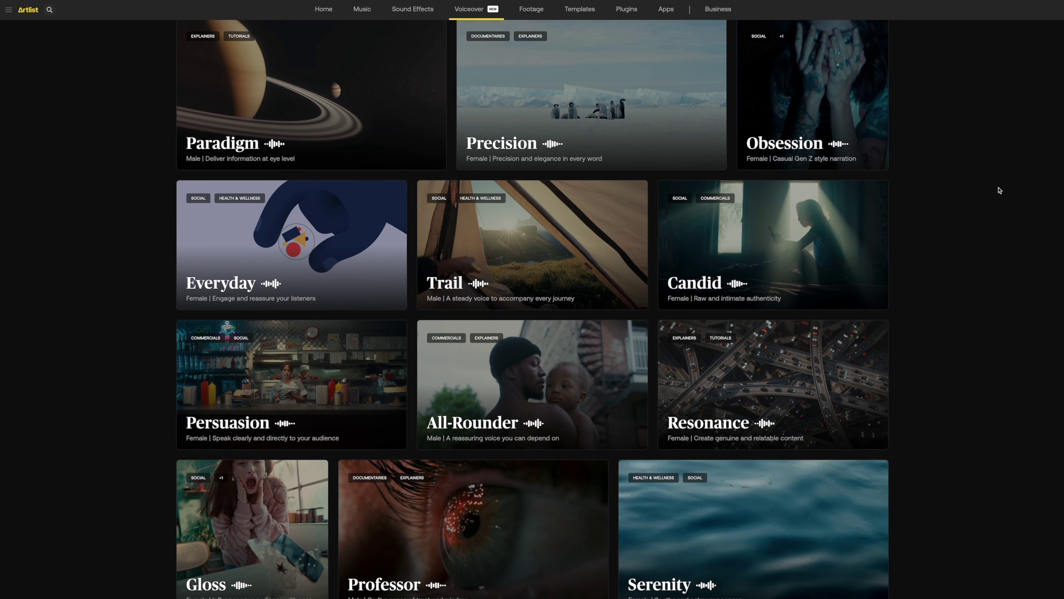
{"action": "scroll", "coordinate": [1000, 190], "scroll_direction": "down", "scroll_amount": 8}
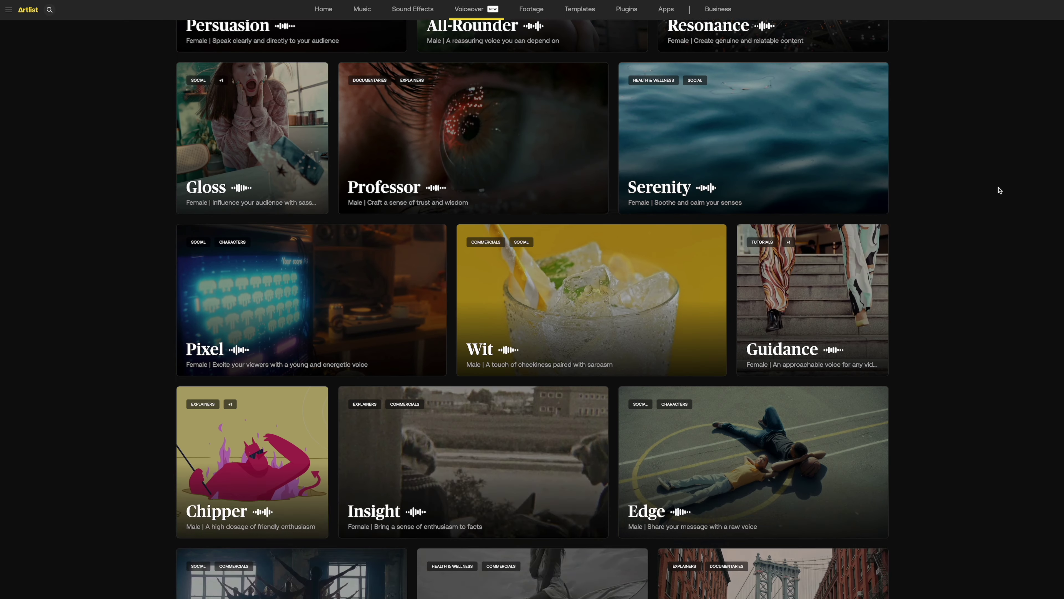
{"action": "scroll", "coordinate": [1000, 190], "scroll_direction": "down", "scroll_amount": 13}
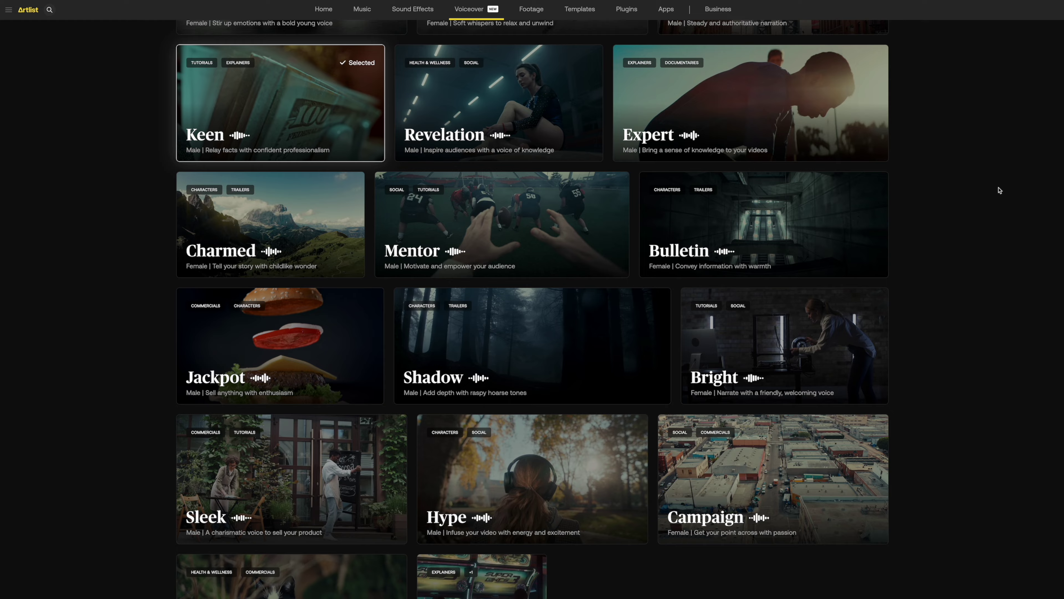
{"action": "mouse_move", "coordinate": [771, 223]}
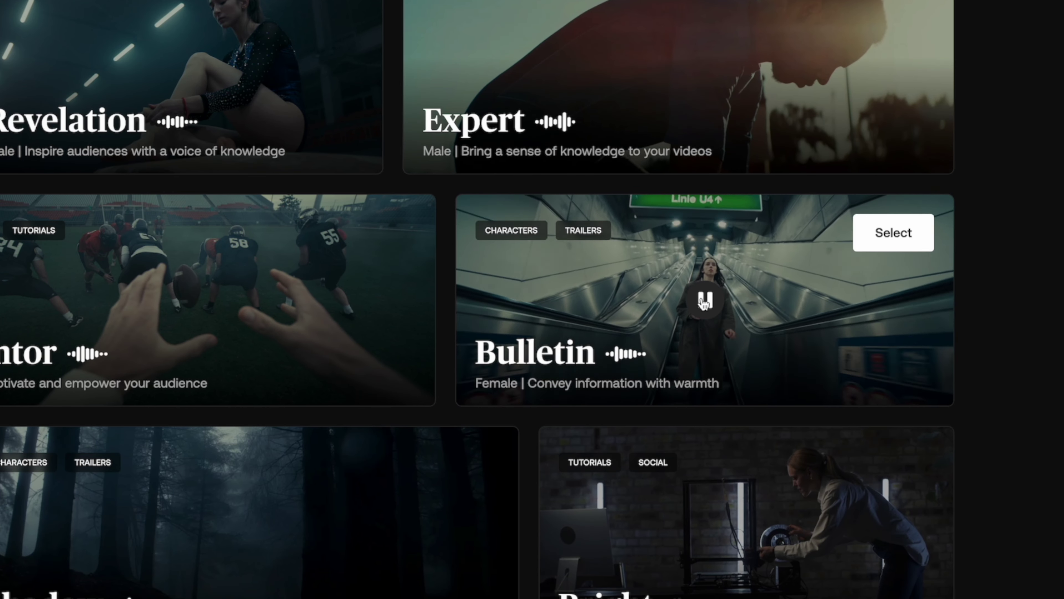
{"action": "left_click", "coordinate": [704, 301]}
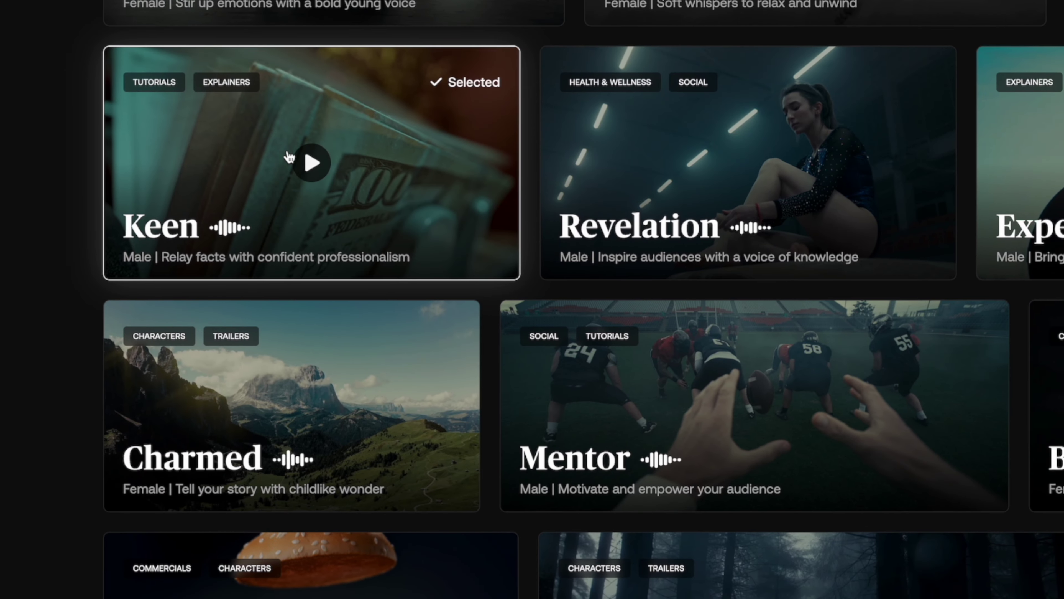
{"action": "left_click", "coordinate": [294, 160]}
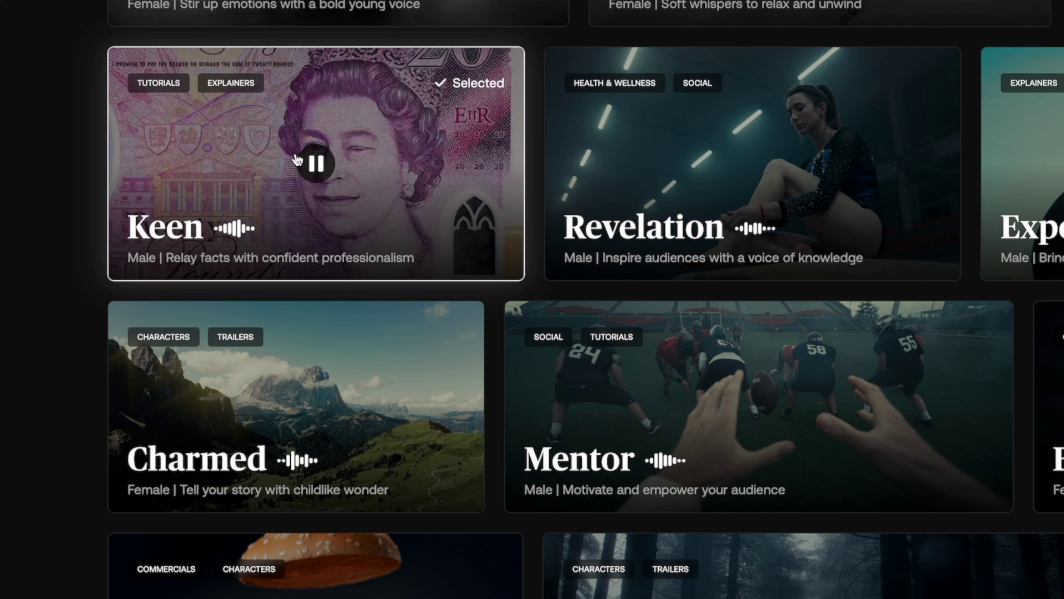
{"action": "left_click", "coordinate": [297, 160]}
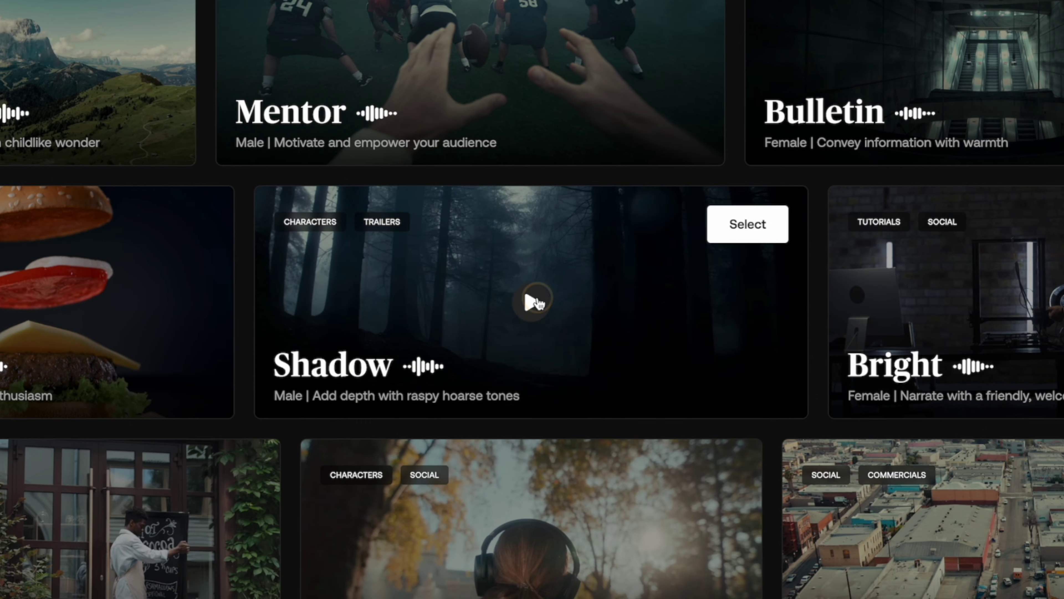
{"action": "left_click", "coordinate": [537, 302]}
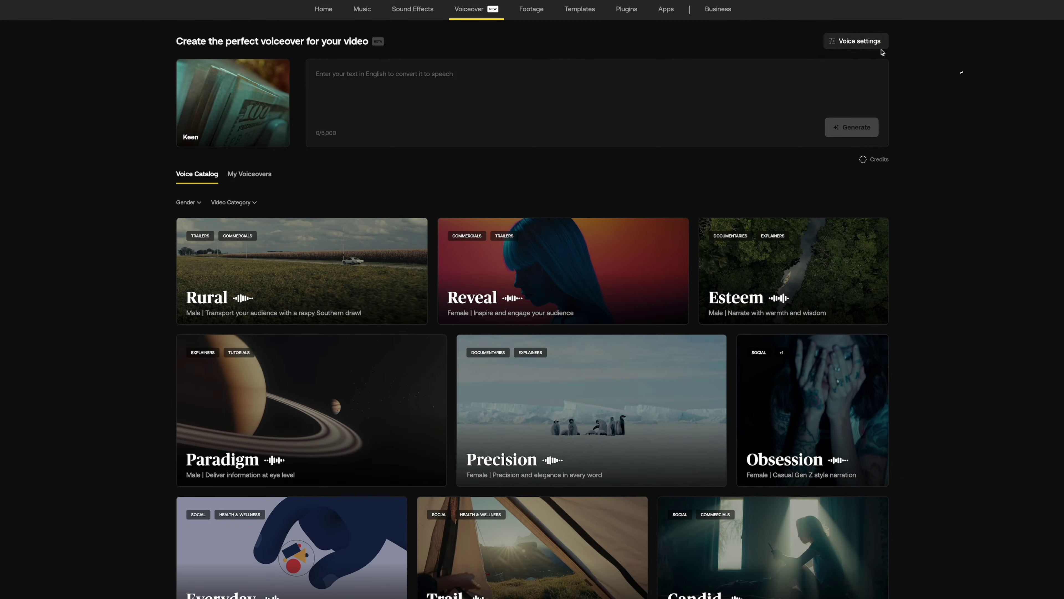
Step: Play the Expressive, Less similar and High style boost samples in the voice settings
{"action": "left_click", "coordinate": [880, 46]}
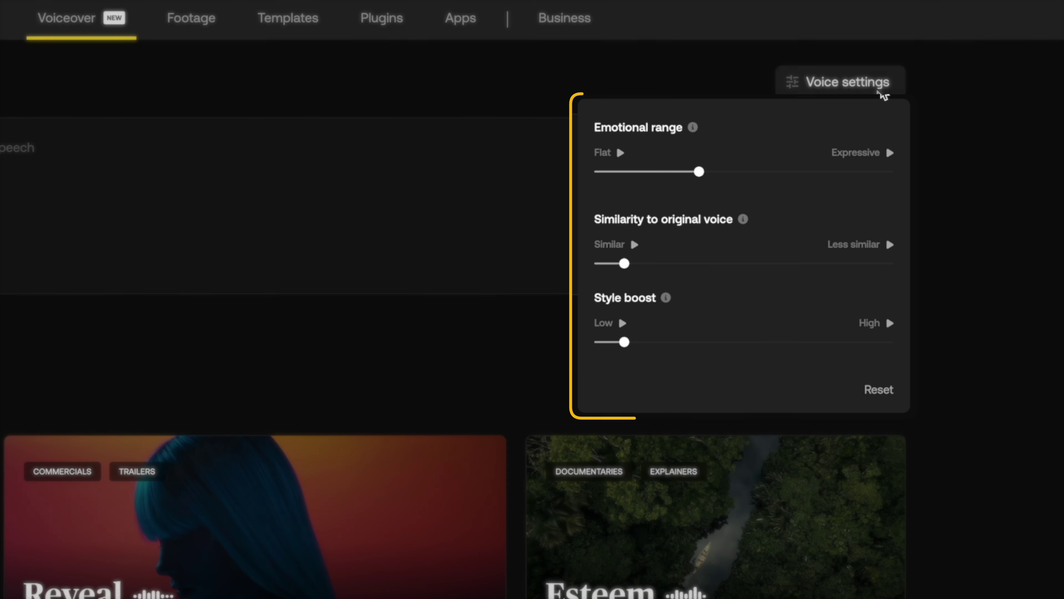
{"action": "left_click", "coordinate": [886, 156]}
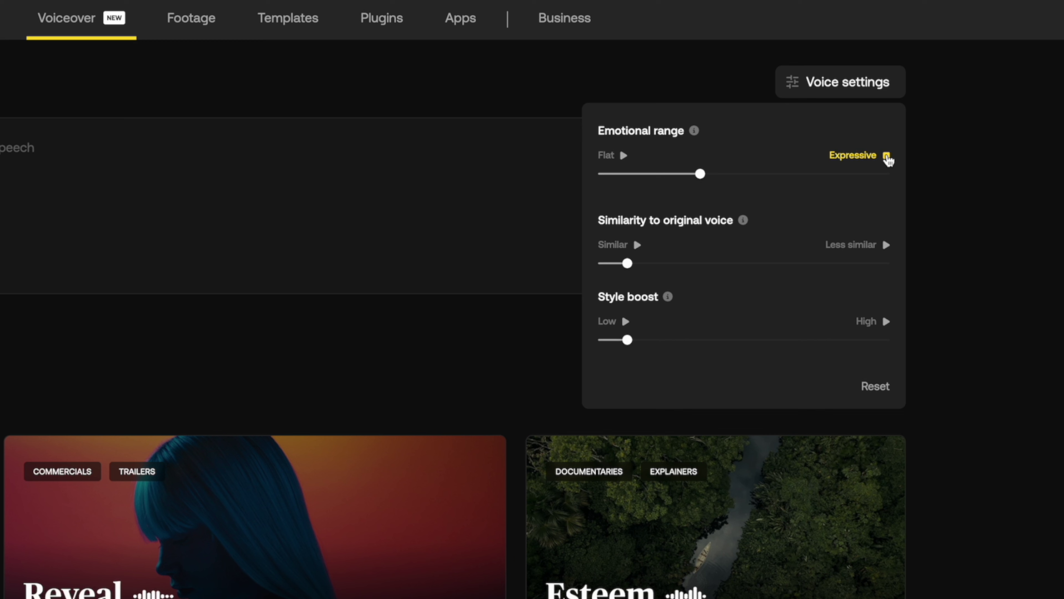
{"action": "left_click", "coordinate": [886, 157]}
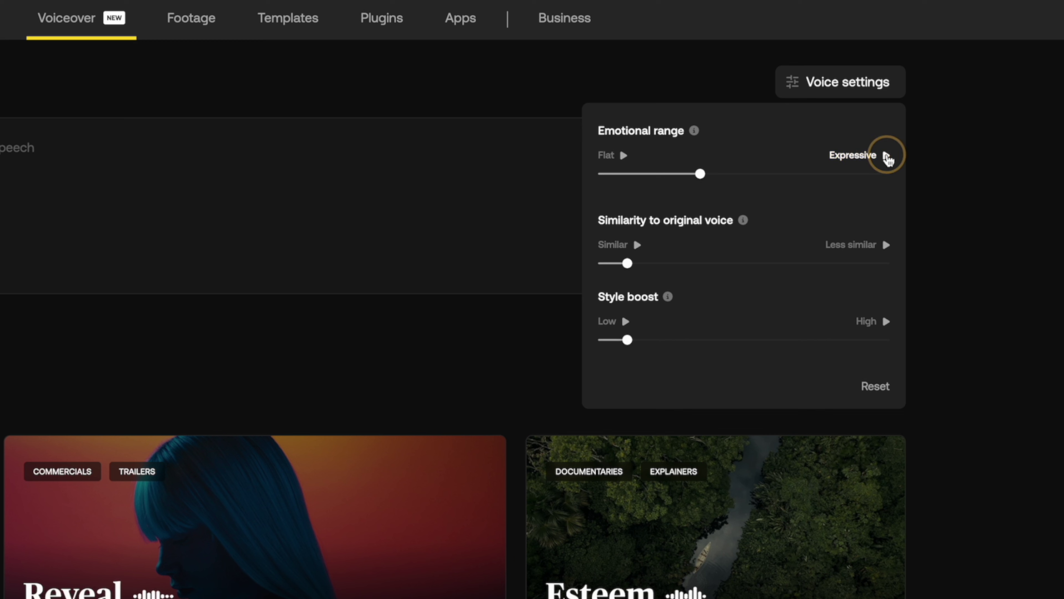
{"action": "left_click", "coordinate": [887, 246]}
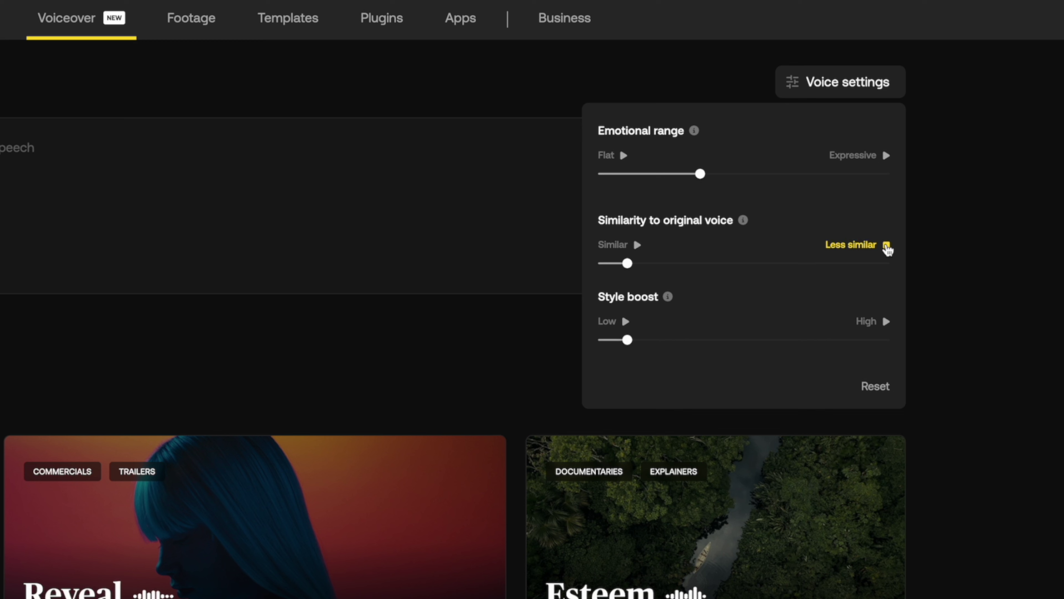
{"action": "left_click", "coordinate": [887, 321]}
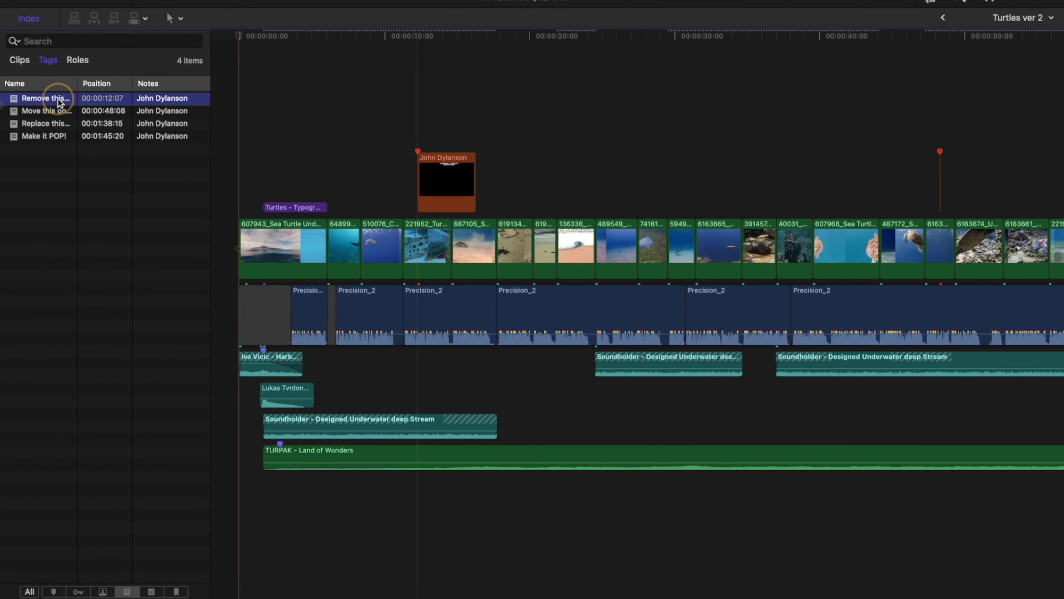
Step: Delete the clips in the section marked for removal and close the gap
{"action": "left_click", "coordinate": [424, 460]}
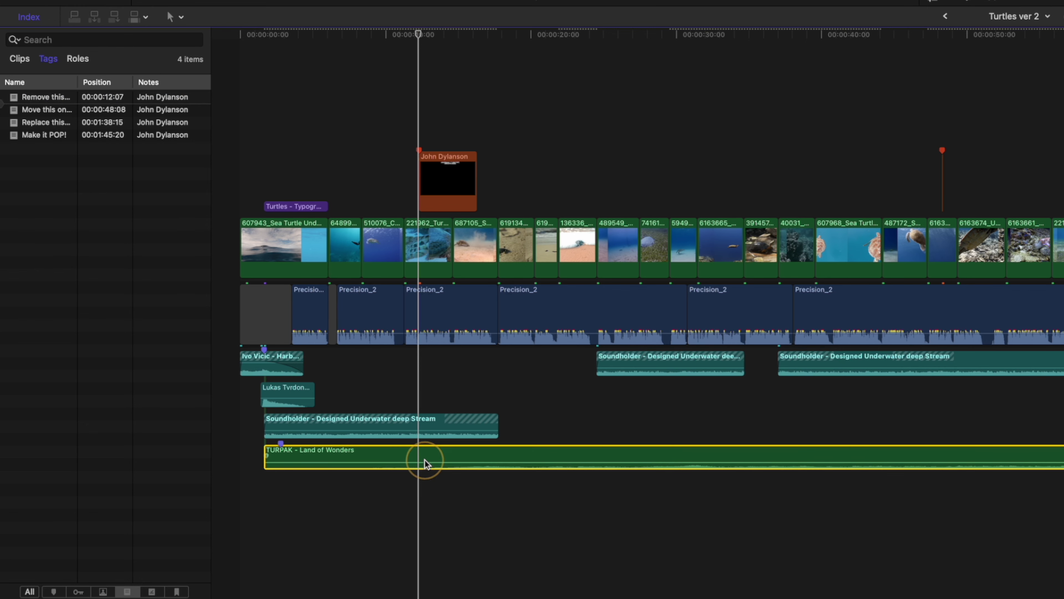
{"action": "left_click_drag", "start_coordinate": [419, 139], "coordinate": [469, 336]}
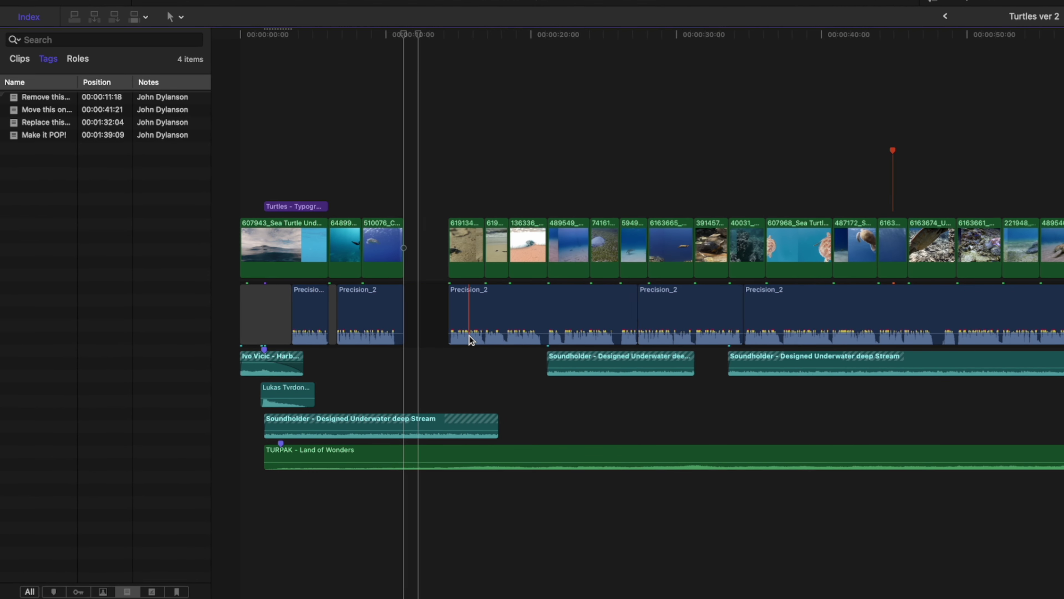
{"action": "key", "text": "Delete"}
Step: Shorten the Land of Wonders music clip by -6:11 and mark the comment resolved
{"action": "left_click", "coordinate": [475, 452]}
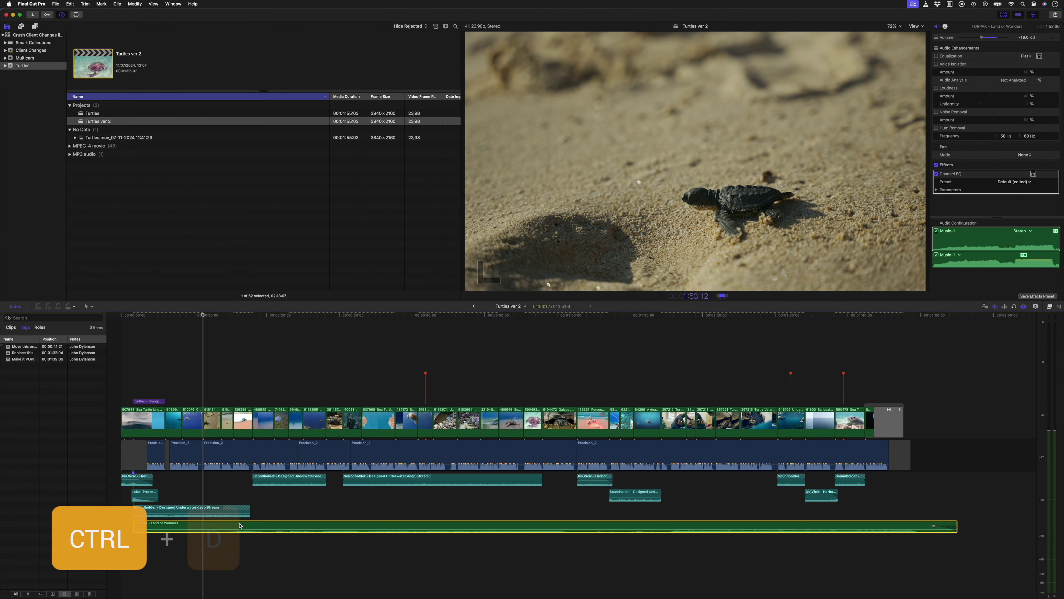
{"action": "key", "text": "ctrl+d"}
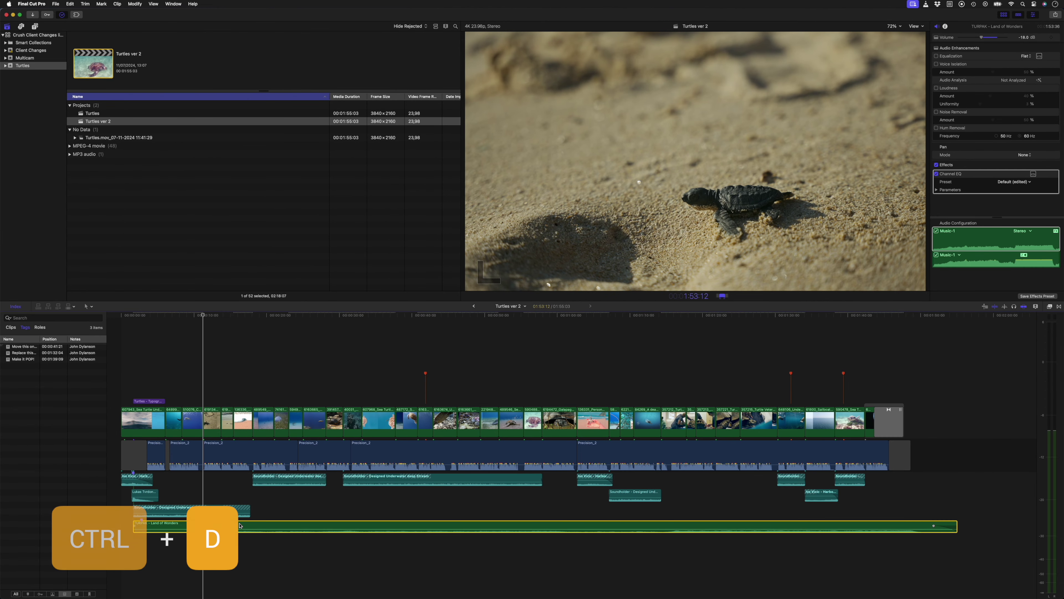
{"action": "key", "text": "minus"}
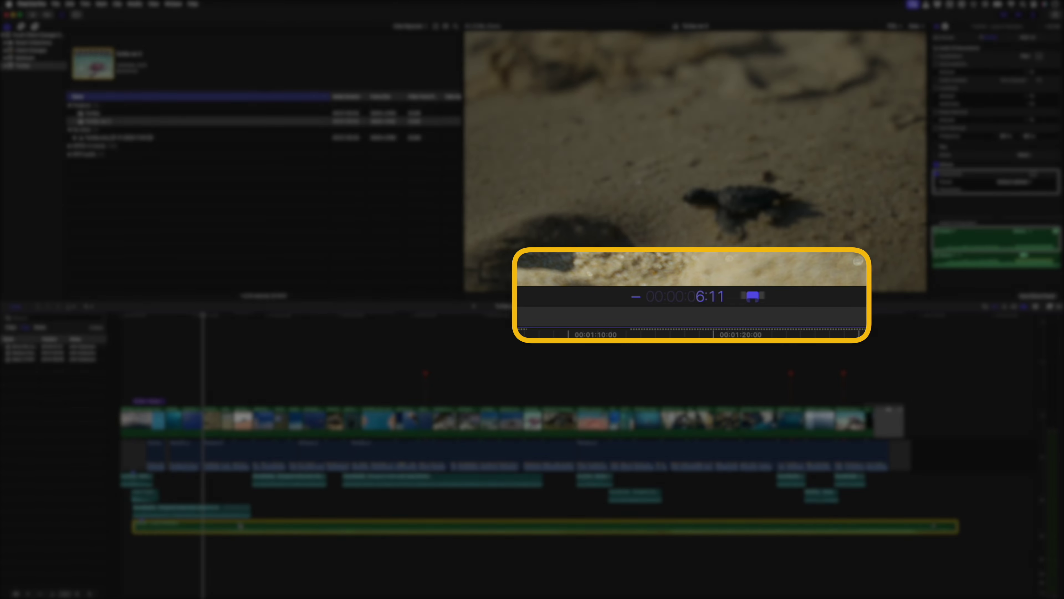
{"action": "key", "text": "Return"}
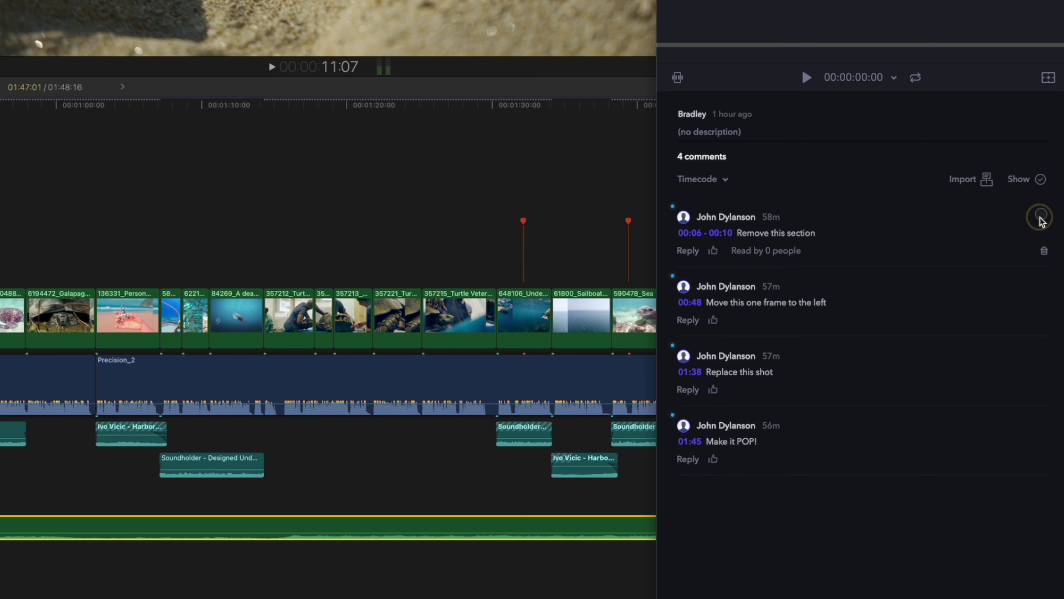
{"action": "left_click", "coordinate": [1041, 214]}
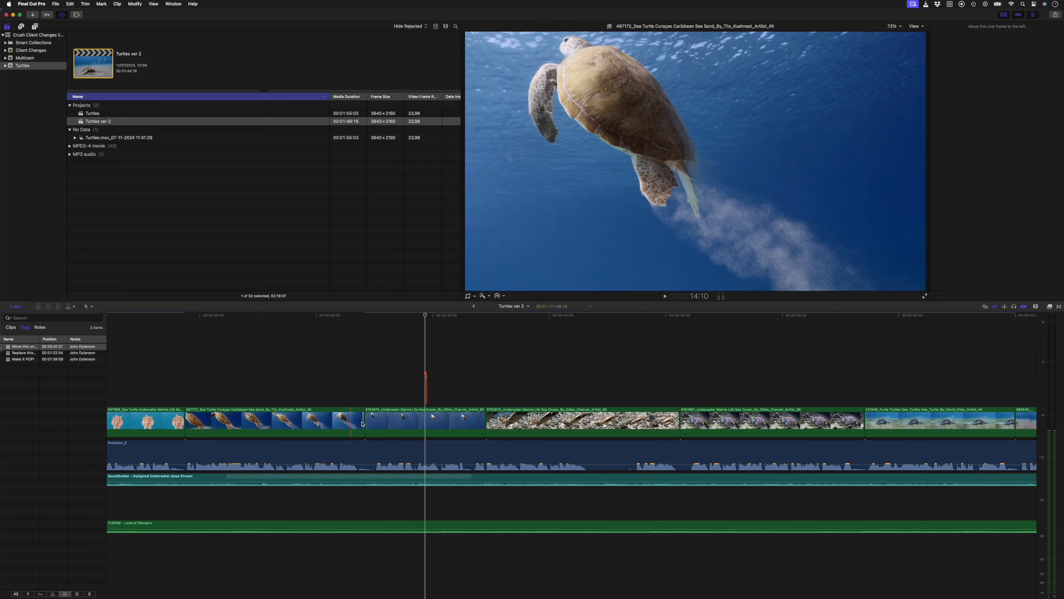
Step: Test lifting the sea turtle clip and one-frame nudges, undoing each attempt
{"action": "key", "text": "alt+super+Up"}
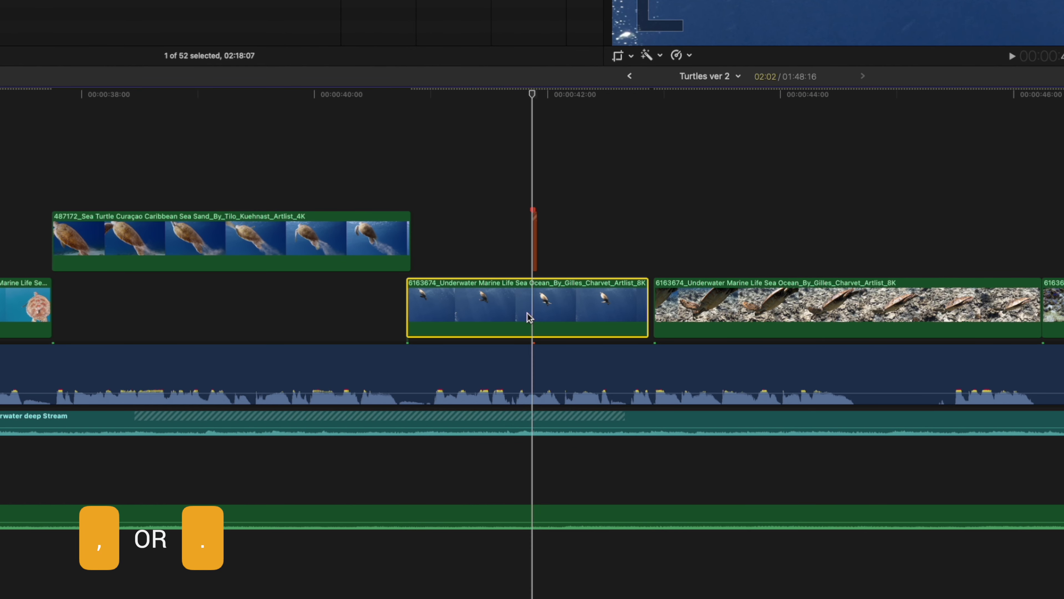
{"action": "key", "text": "super+z"}
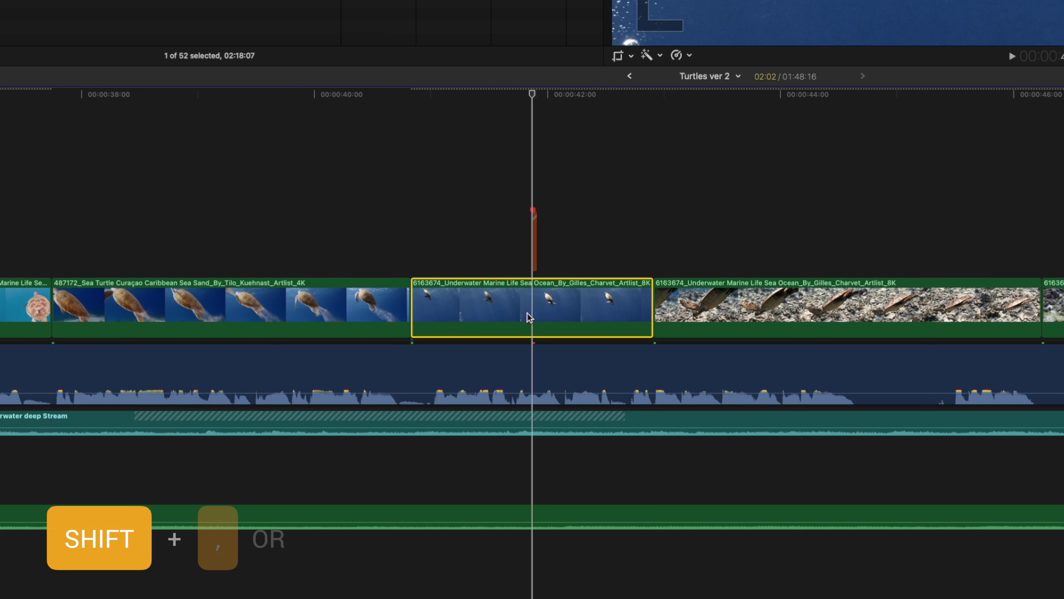
{"action": "key", "text": "shift+comma"}
{"action": "key", "text": "super+z"}
{"action": "key", "text": "shift+period"}
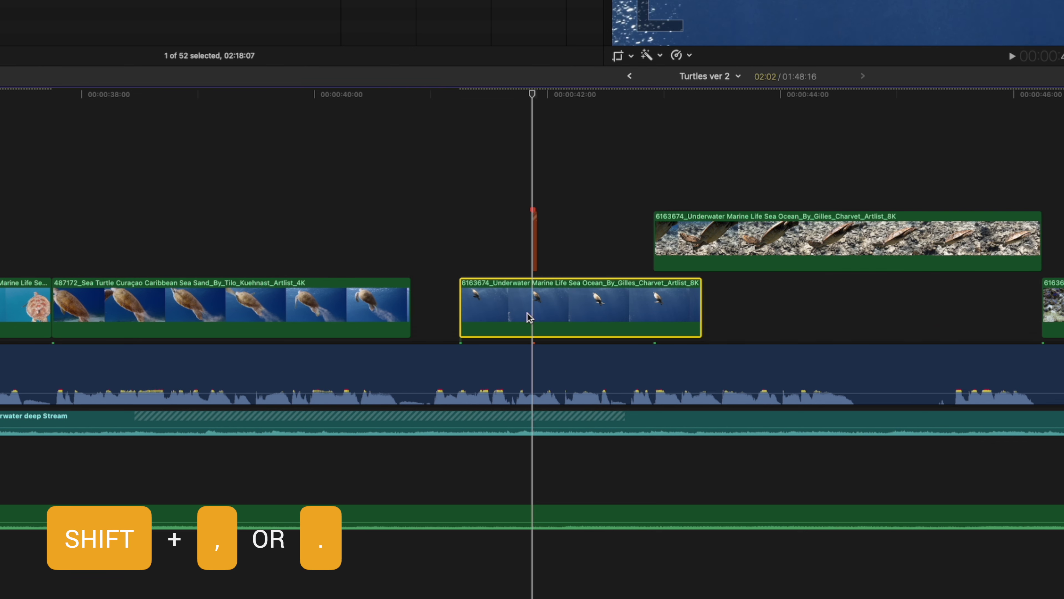
{"action": "key", "text": "super+z"}
{"action": "key", "text": "shift+comma"}
{"action": "key", "text": "super+z"}
{"action": "key", "text": "shift+period"}
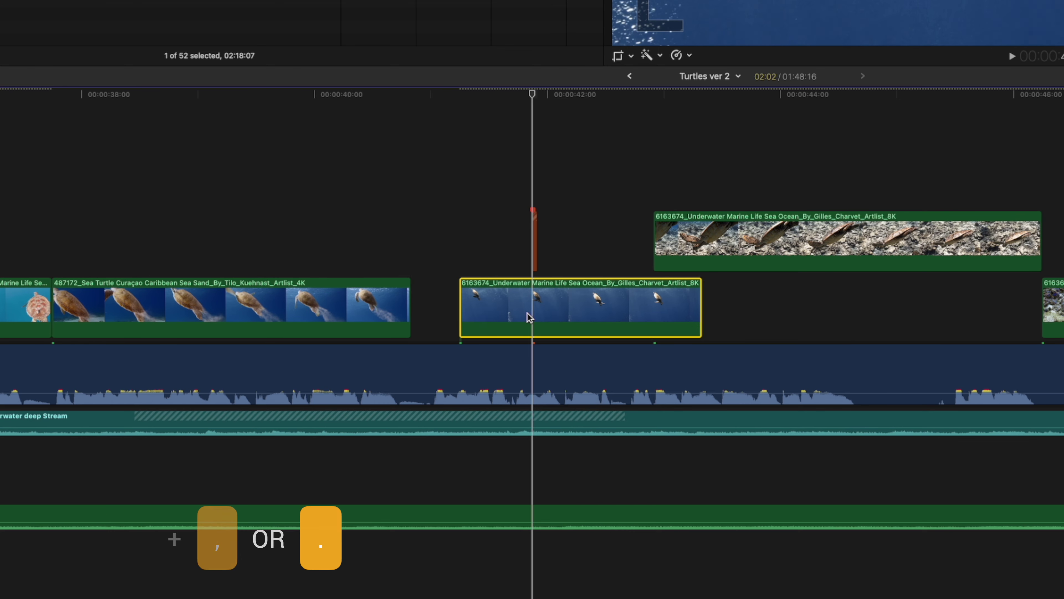
{"action": "key", "text": "super+z"}
Step: Move the underwater clip one frame left and select its right and left edit points
{"action": "key", "text": "shift+comma"}
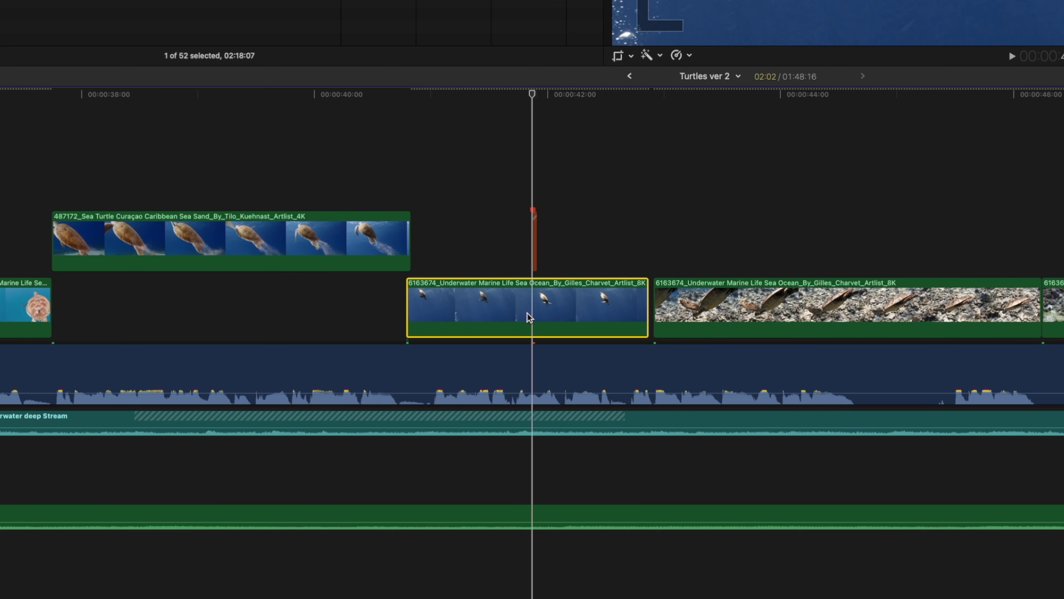
{"action": "left_click", "coordinate": [644, 289]}
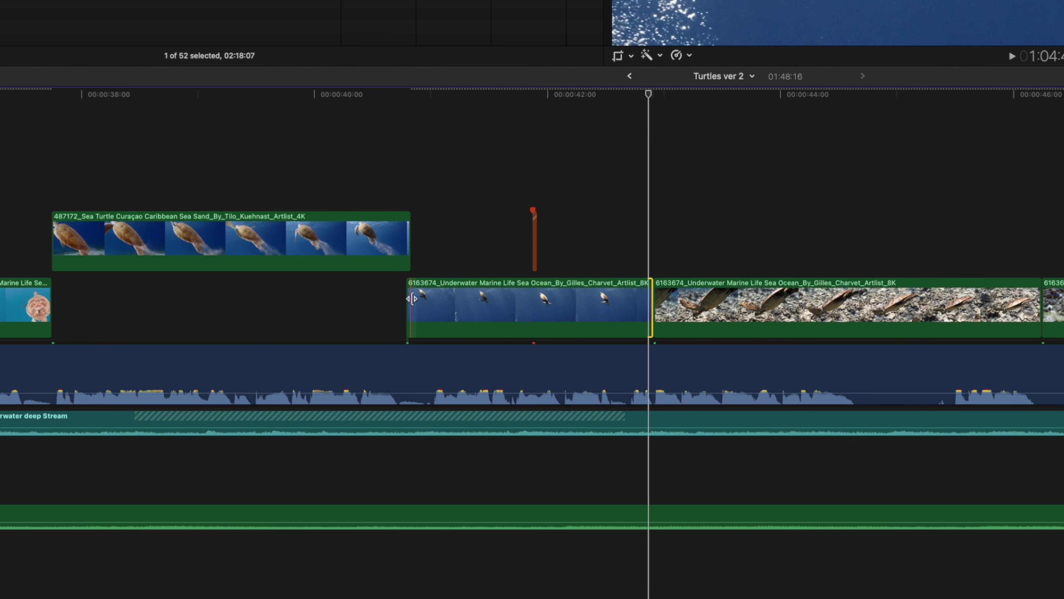
{"action": "left_click", "coordinate": [412, 299]}
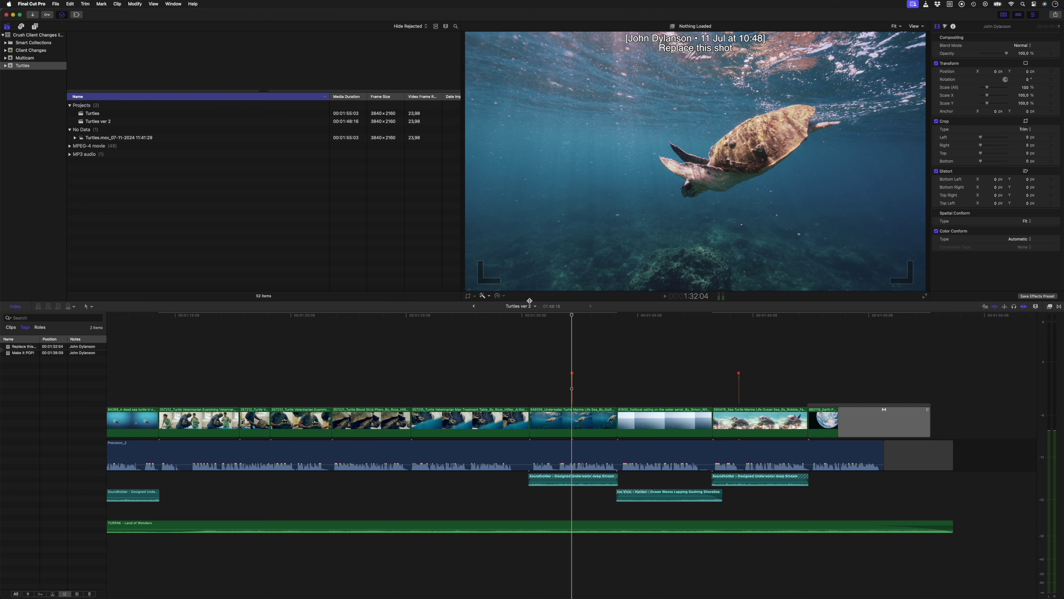
Step: Find the 01:38 shot's source in the browser, try replacing it with clip 221954, then undo
{"action": "key", "text": "shift+f"}
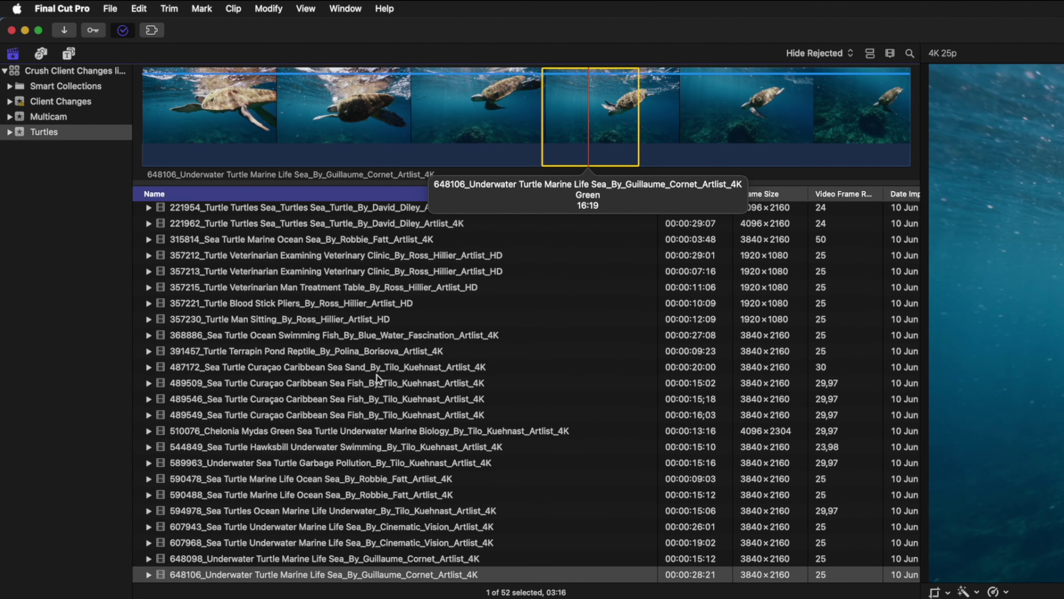
{"action": "scroll", "coordinate": [168, 188], "scroll_direction": "up", "scroll_amount": 5}
{"action": "left_click", "coordinate": [209, 422]}
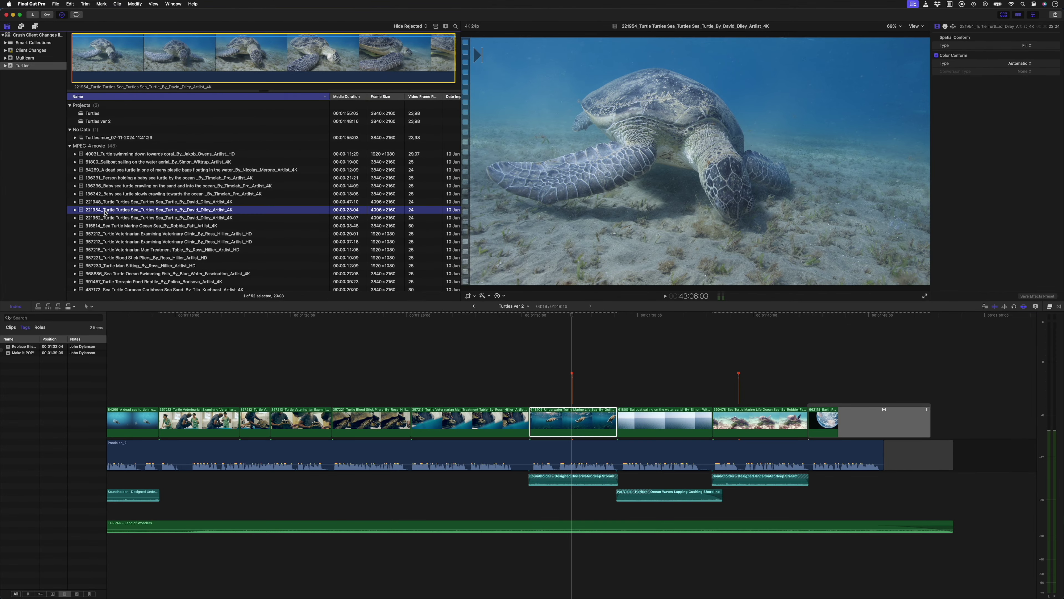
{"action": "key", "text": "shift+r"}
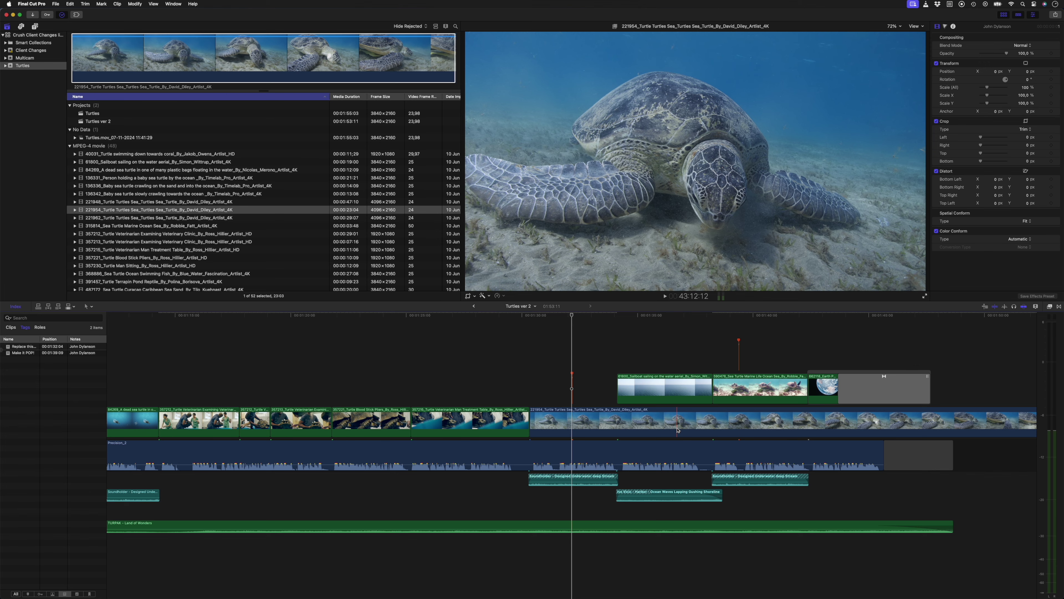
{"action": "key", "text": "super+z"}
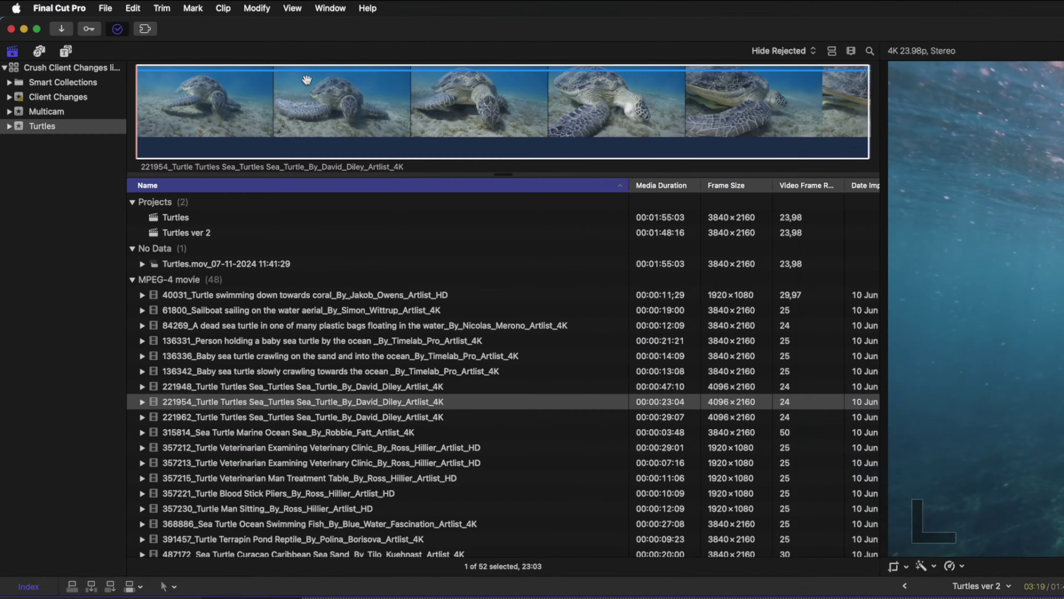
Step: Set an In point partway into clip 221954 and replace the 01:38 shot from there
{"action": "left_click", "coordinate": [176, 44]}
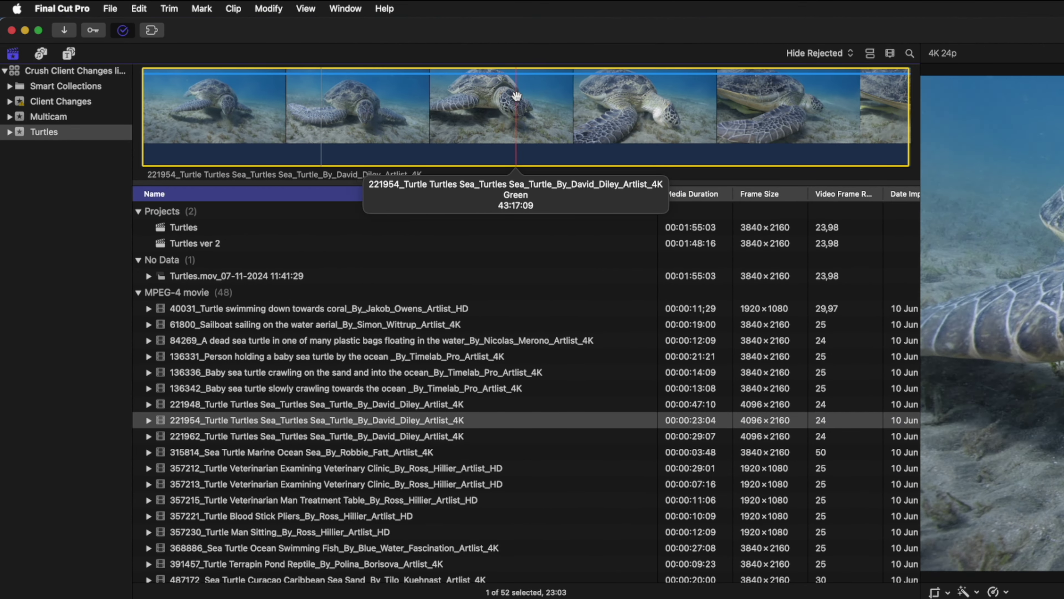
{"action": "key", "text": "i"}
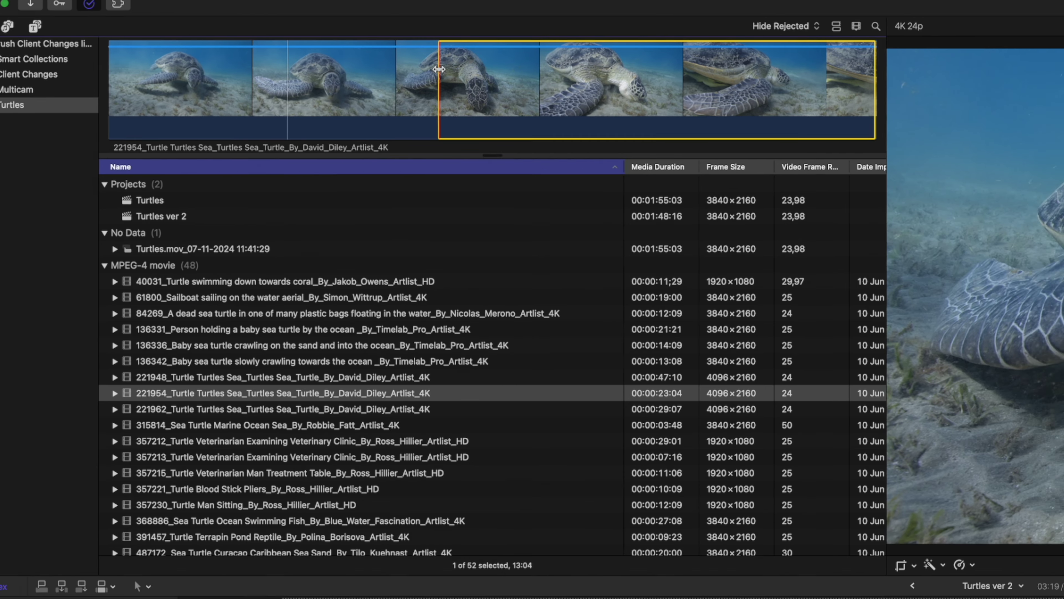
{"action": "key", "text": "alt+r"}
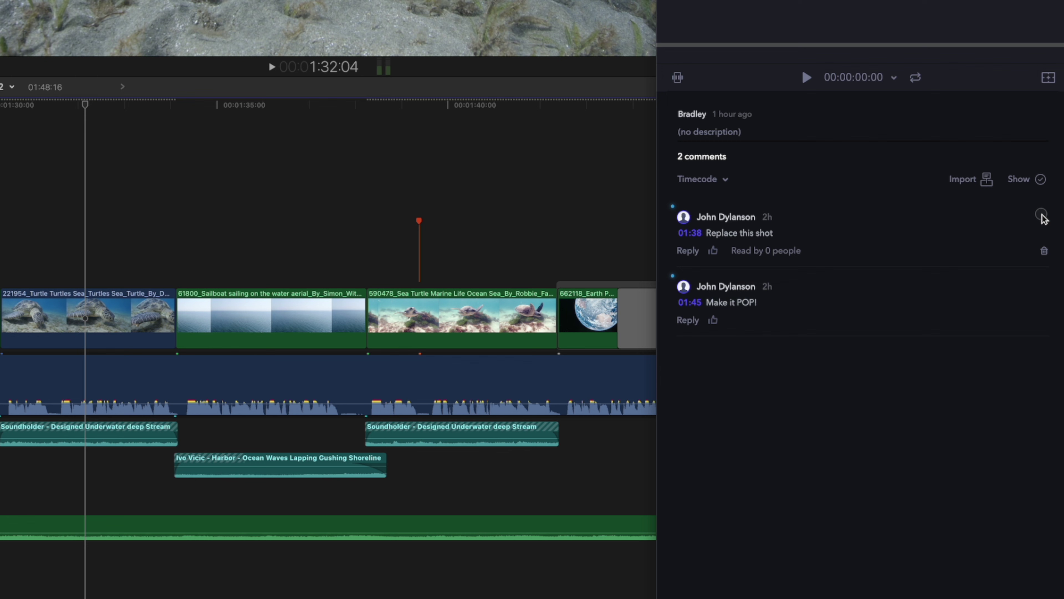
Step: At the Make it POP! moment, apply the BW - Fire & Ice LUT at 75% mix, then resolve the note
{"action": "left_click", "coordinate": [893, 217]}
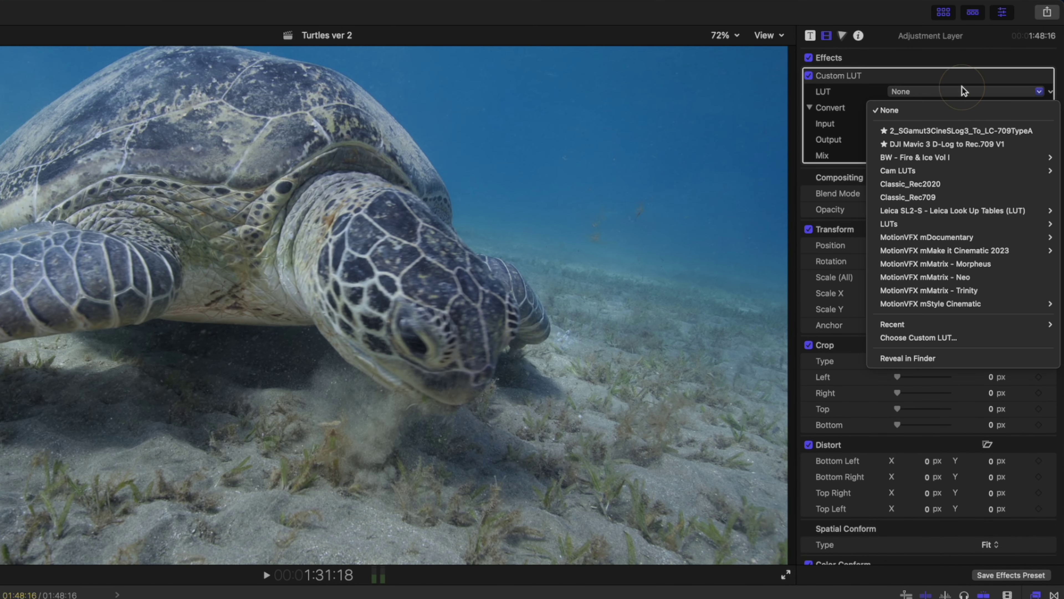
{"action": "mouse_move", "coordinate": [950, 156]}
{"action": "mouse_move", "coordinate": [833, 158]}
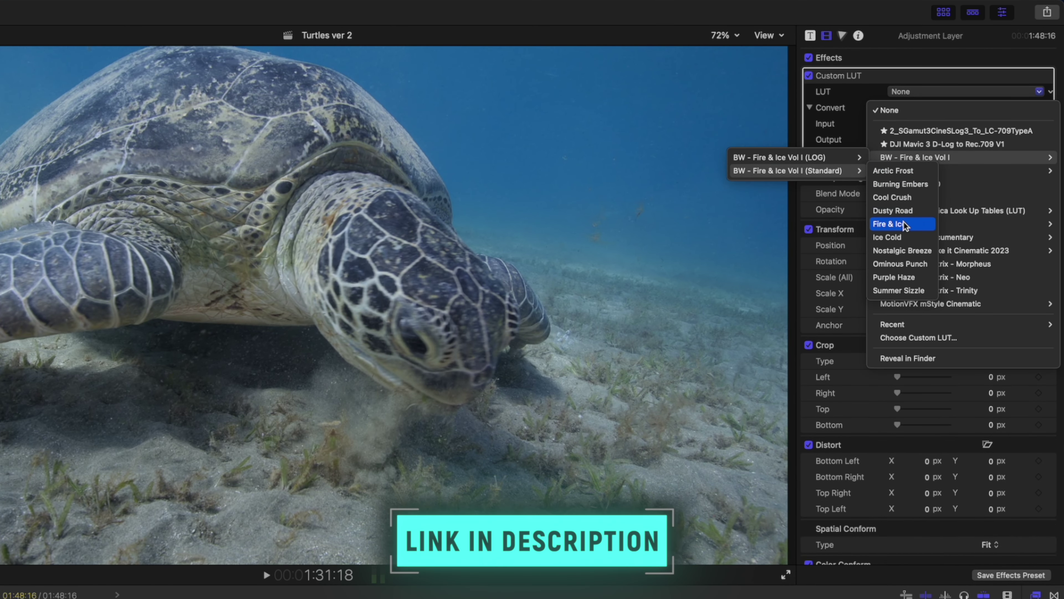
{"action": "left_click", "coordinate": [905, 224]}
{"action": "left_click", "coordinate": [979, 156]}
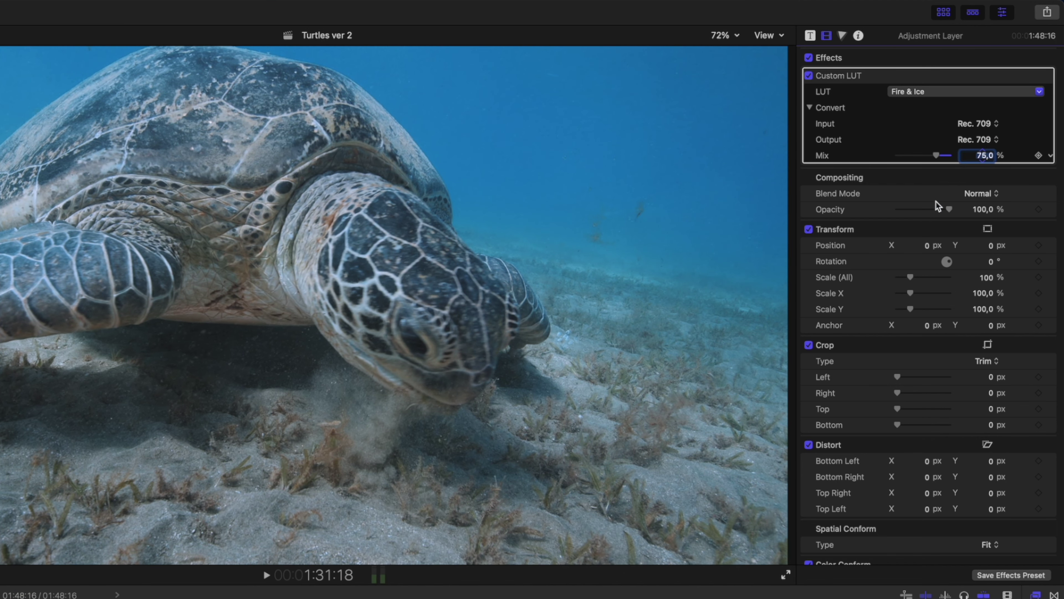
{"action": "key", "text": "super+6"}
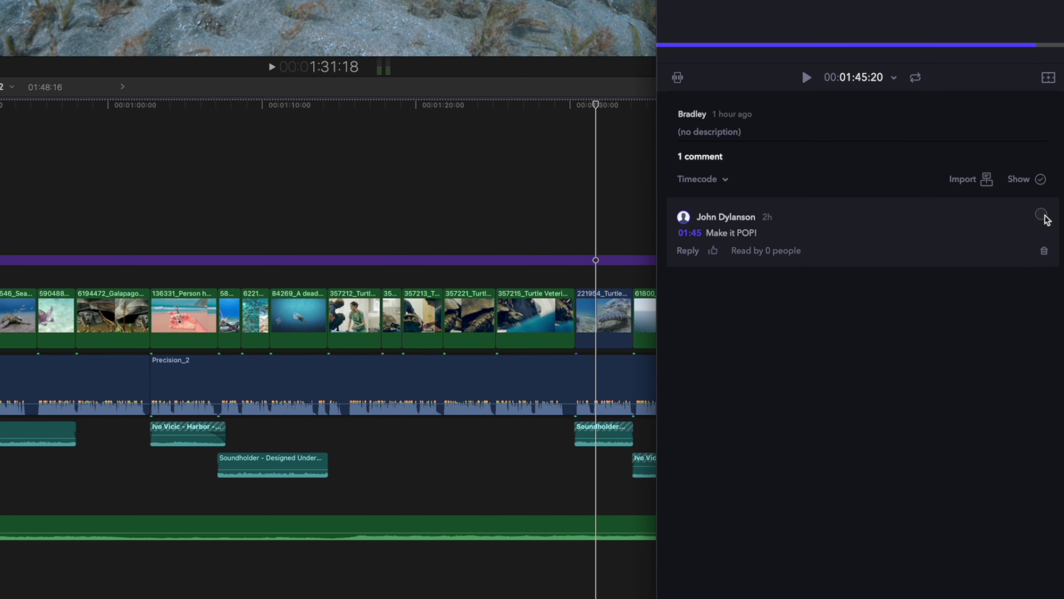
{"action": "left_click", "coordinate": [1042, 216]}
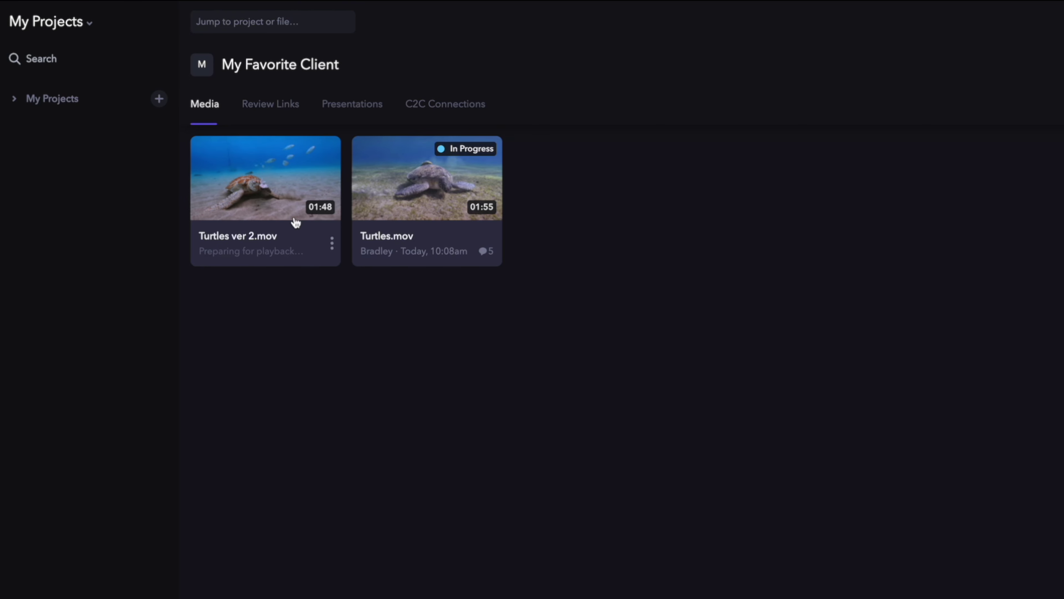
Step: Stack Turtles ver 2.mov onto Turtles.mov and compare the two versions side by side
{"action": "left_click_drag", "start_coordinate": [268, 198], "coordinate": [394, 200]}
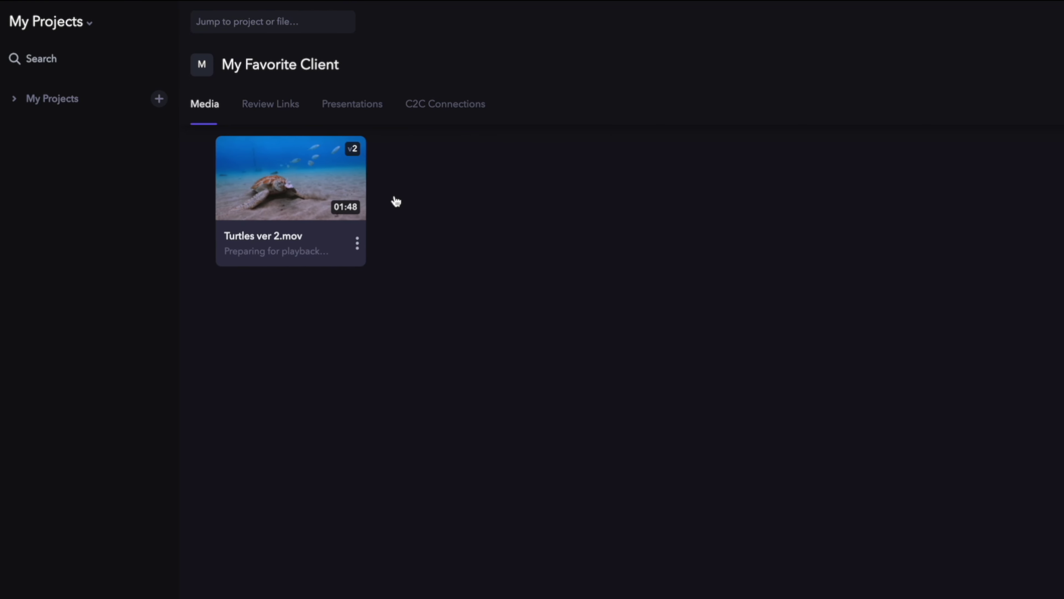
{"action": "right_click", "coordinate": [310, 185]}
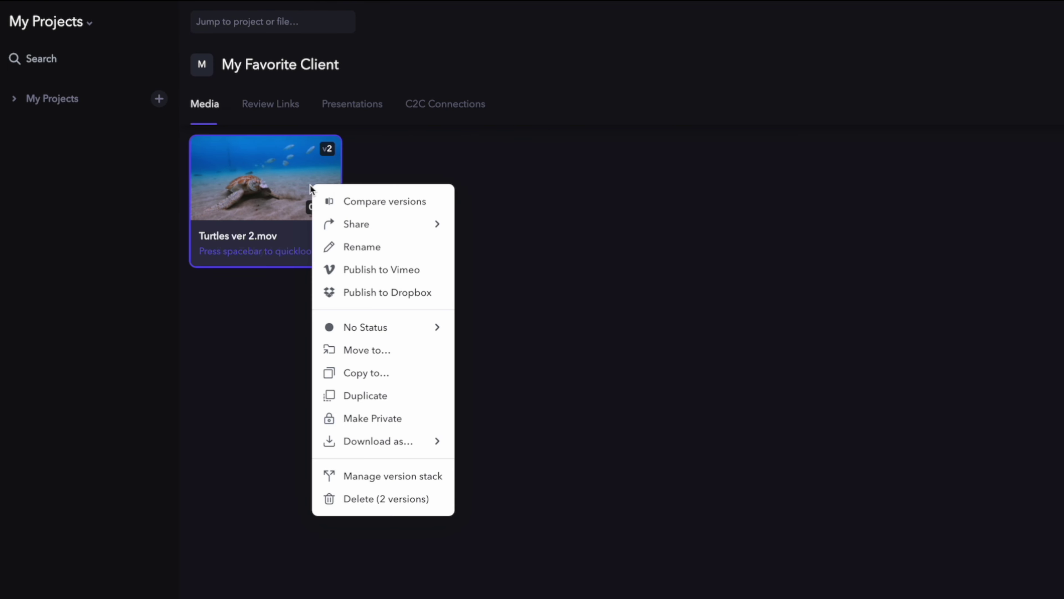
{"action": "left_click", "coordinate": [368, 201]}
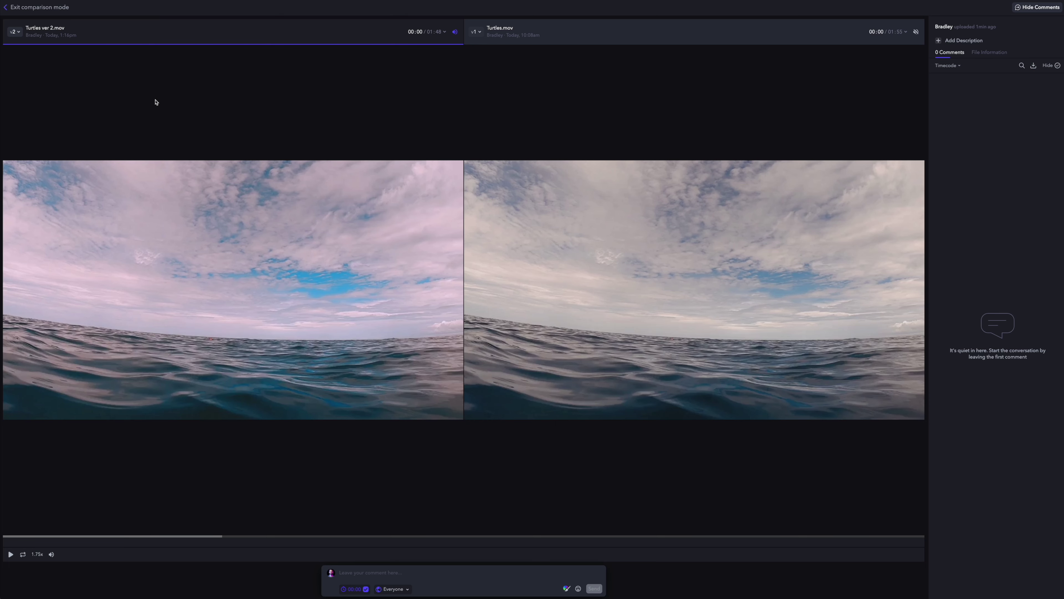
{"action": "left_click", "coordinate": [568, 31]}
{"action": "left_click", "coordinate": [359, 29]}
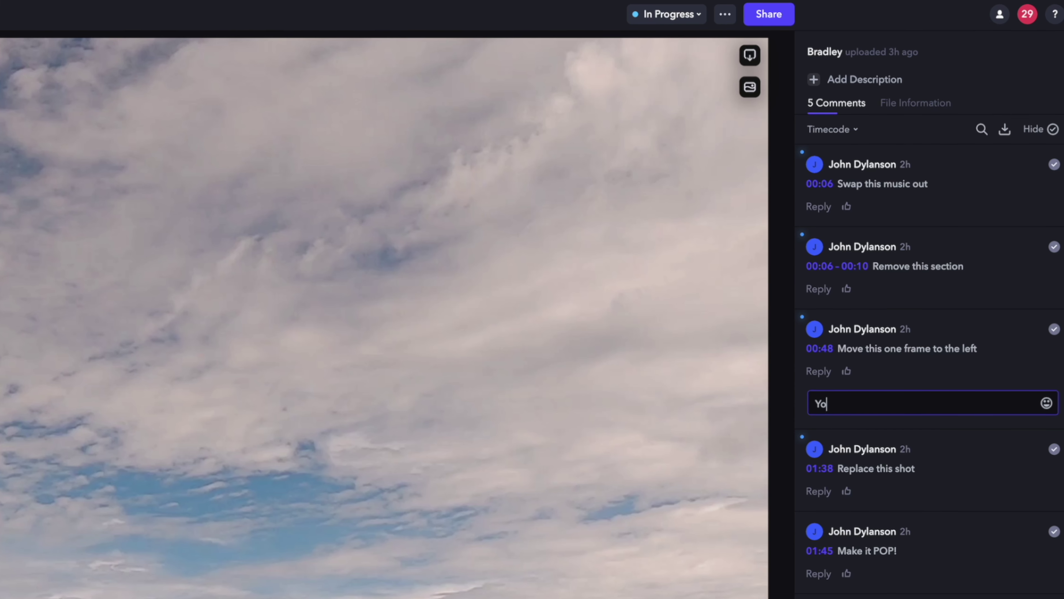
Step: Reply 'Thanks for the feedback.' to the 'Move this one frame to the left' comment
{"action": "type", "text": "u're an asshole!!"}
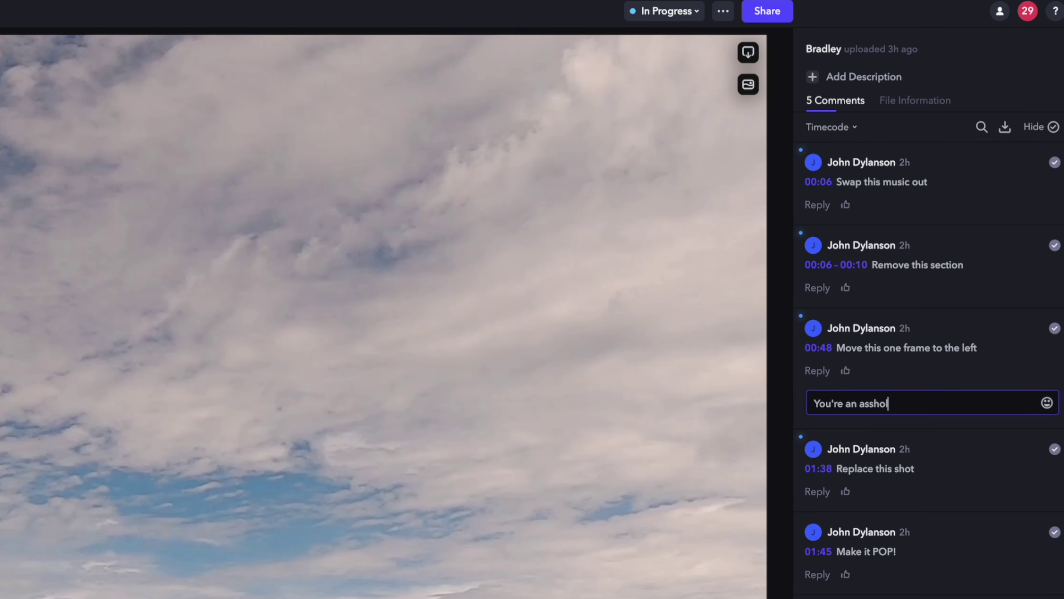
{"action": "key", "text": "BackSpace"}
{"action": "key", "text": "BackSpace"}
{"action": "key", "text": "BackSpace"}
{"action": "key", "text": "BackSpace"}
{"action": "key", "text": "BackSpace"}
{"action": "key", "text": "BackSpace"}
{"action": "key", "text": "BackSpace"}
{"action": "key", "text": "BackSpace"}
{"action": "key", "text": "BackSpace"}
{"action": "key", "text": "BackSpace"}
{"action": "key", "text": "BackSpace"}
{"action": "key", "text": "BackSpace"}
{"action": "key", "text": "BackSpace"}
{"action": "key", "text": "BackSpace"}
{"action": "key", "text": "BackSpace"}
{"action": "key", "text": "BackSpace"}
{"action": "key", "text": "BackSpace"}
{"action": "key", "text": "BackSpace"}
{"action": "key", "text": "BackSpace"}
{"action": "type", "text": "Thanks for th"}
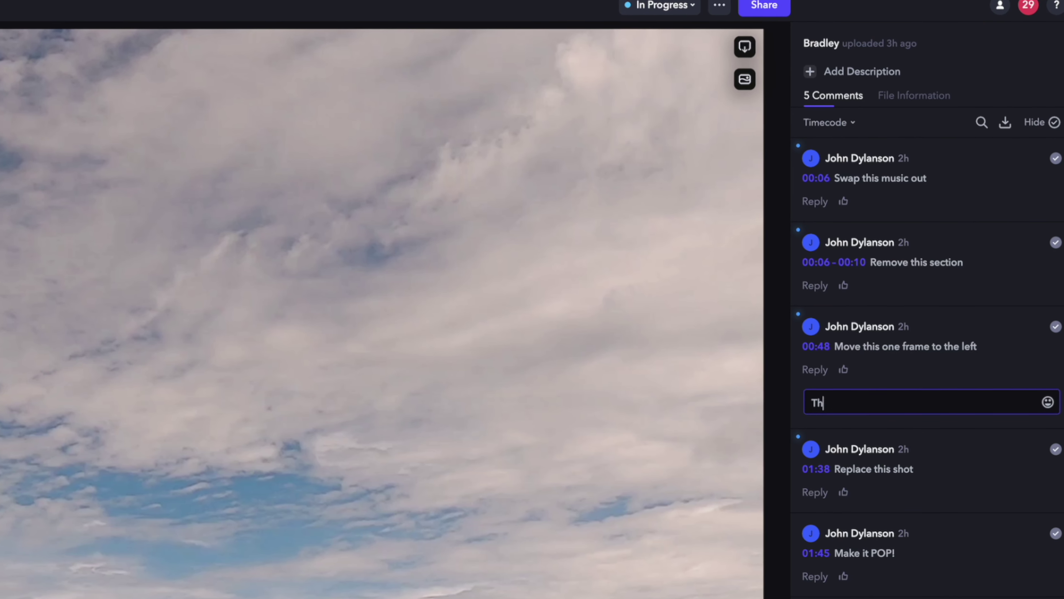
{"action": "type", "text": "e feedback."}
{"action": "key", "text": "Return"}
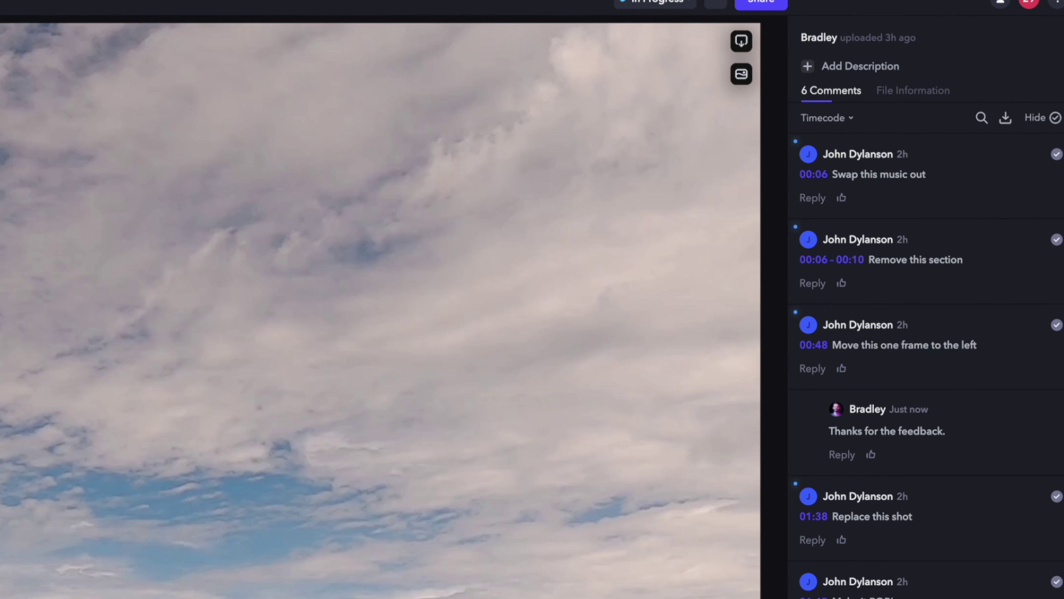